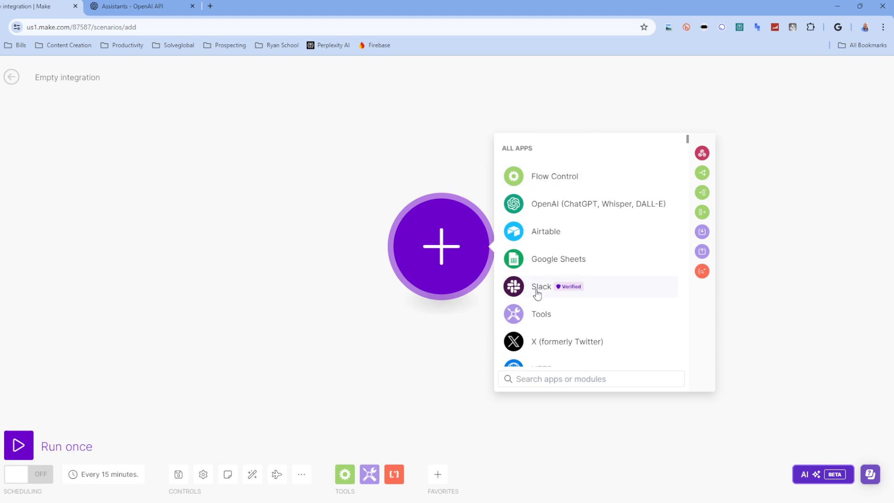
# - Add a Slack Watch Public Channel Messages trigger to the scenario and set its limit to 1
pyautogui.click(536, 293)
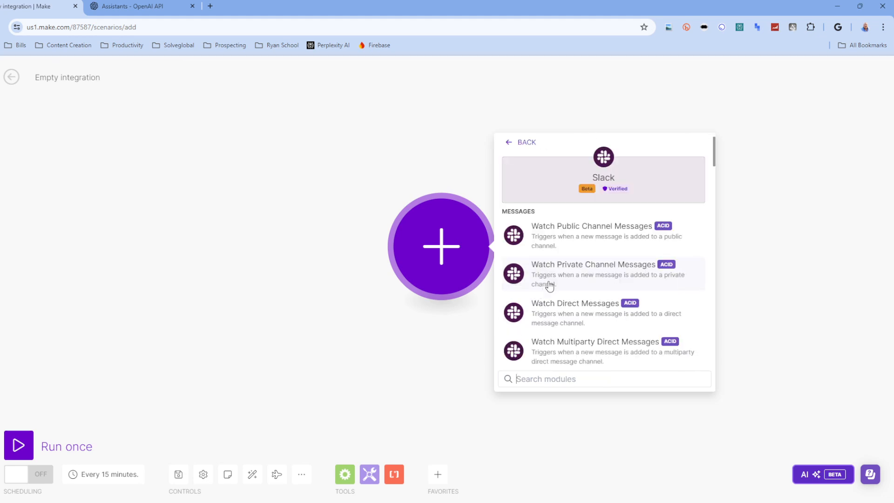
pyautogui.click(576, 231)
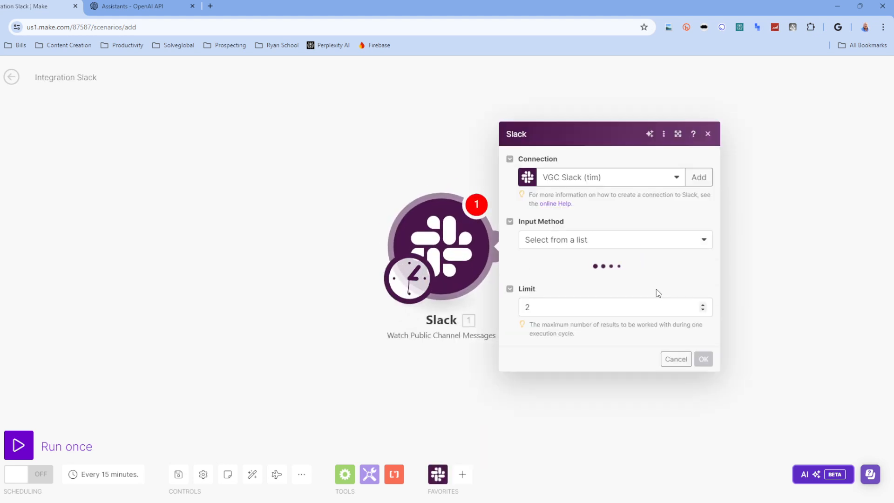
pyautogui.click(582, 315)
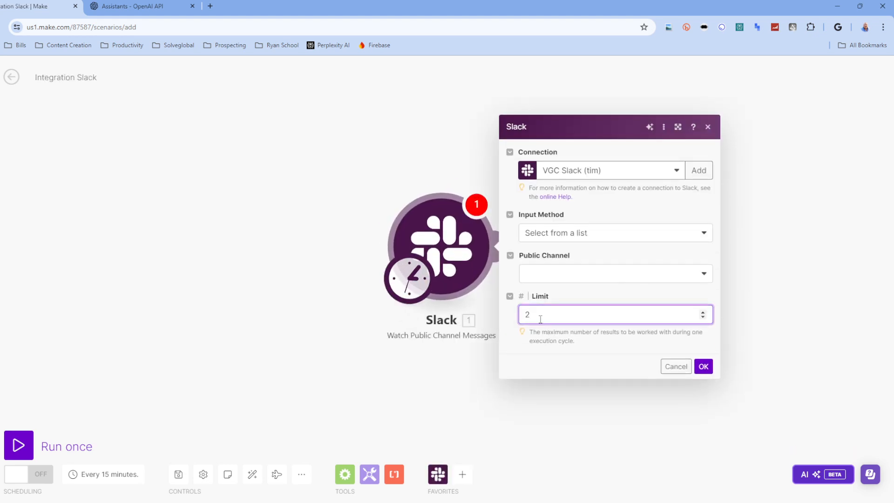
pyautogui.press('BackSpace')
pyautogui.write('1')
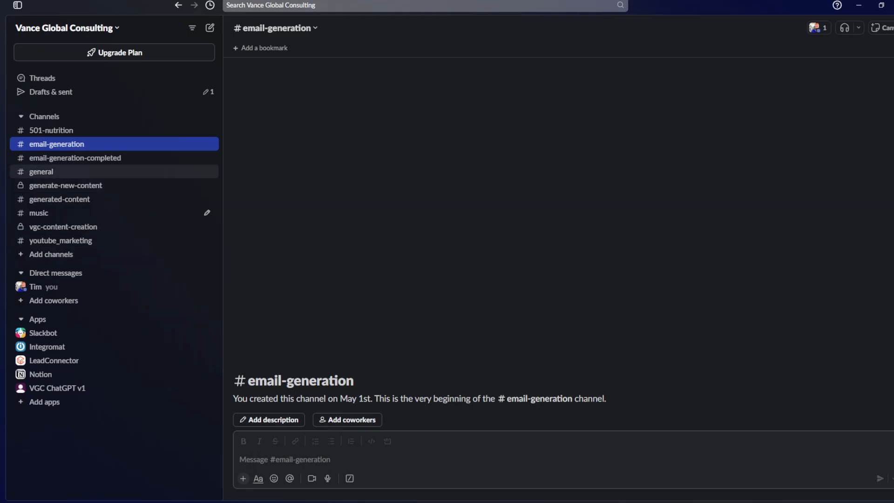
# - Check the email-generation channels in Slack, and set the trigger's public channel to email-generation, selected from a list
pyautogui.click(112, 161)
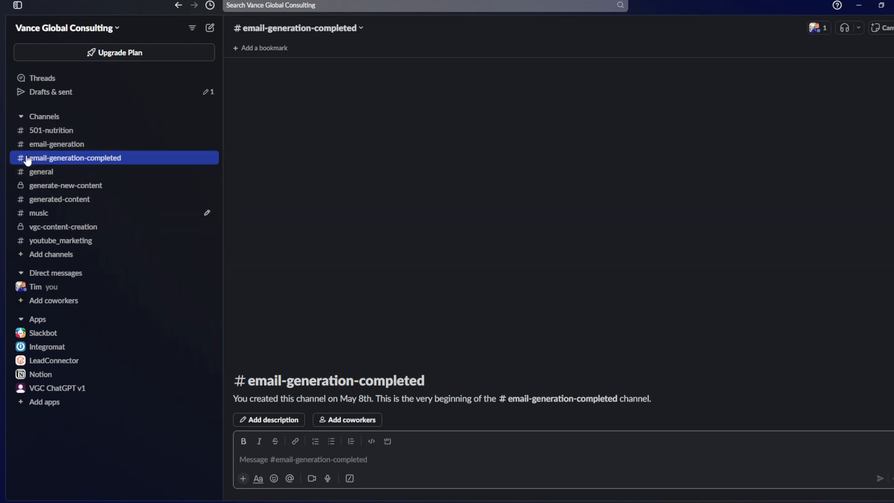
pyautogui.click(58, 146)
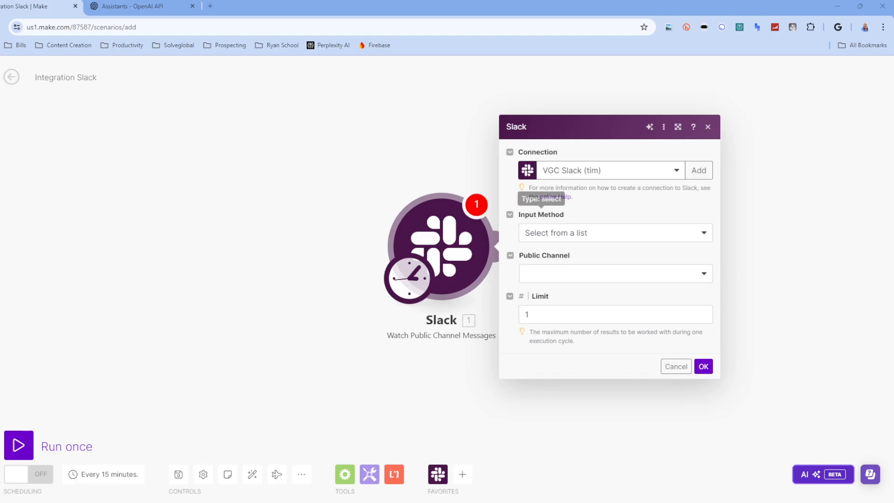
pyautogui.click(577, 234)
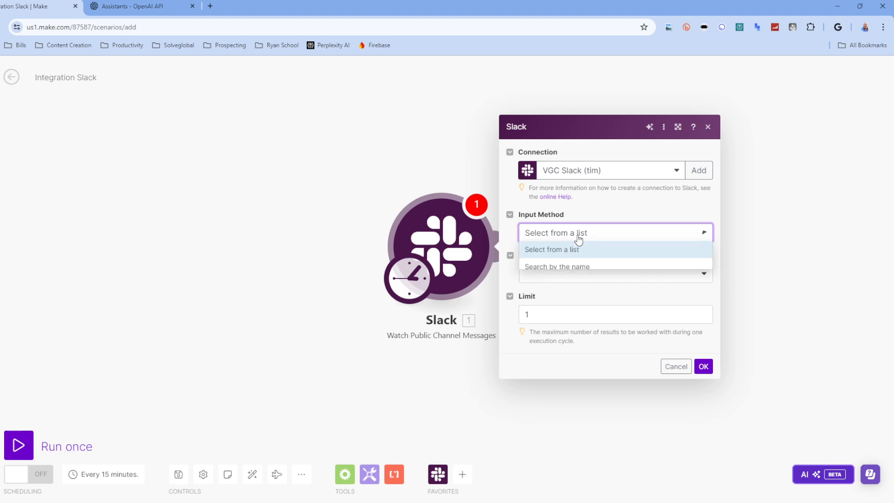
pyautogui.click(577, 253)
pyautogui.click(573, 273)
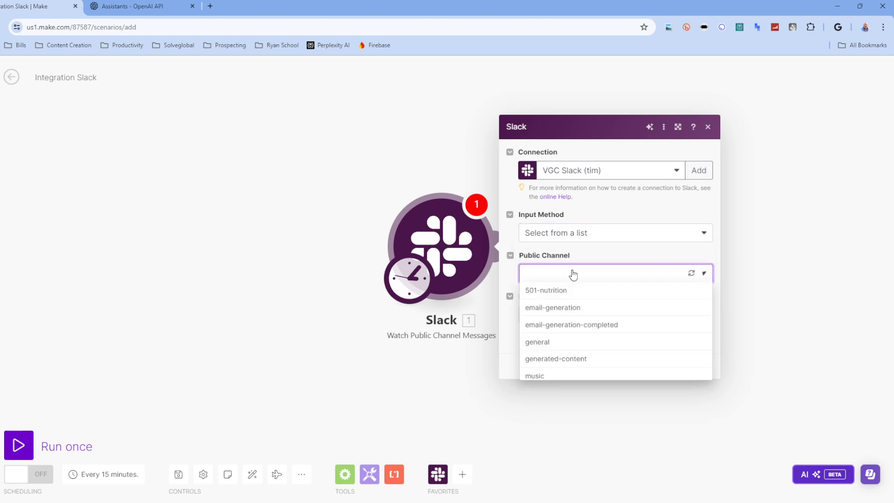
pyautogui.click(572, 307)
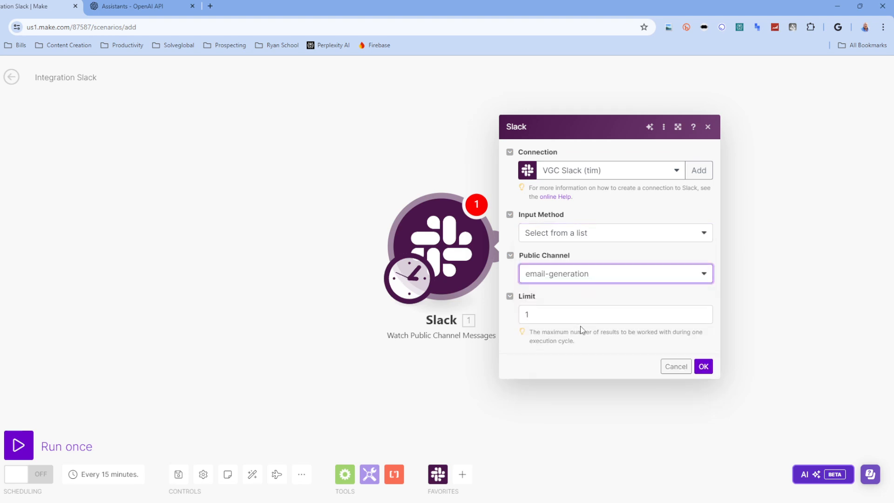
pyautogui.click(703, 368)
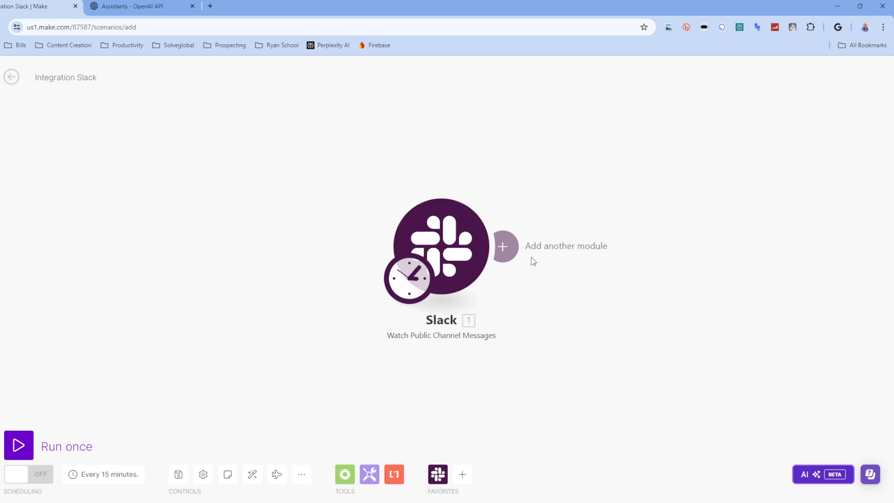
# - Add a Slack Make an API Call module after the trigger, using the VGC SlackBot (integromat) connection
pyautogui.click(505, 245)
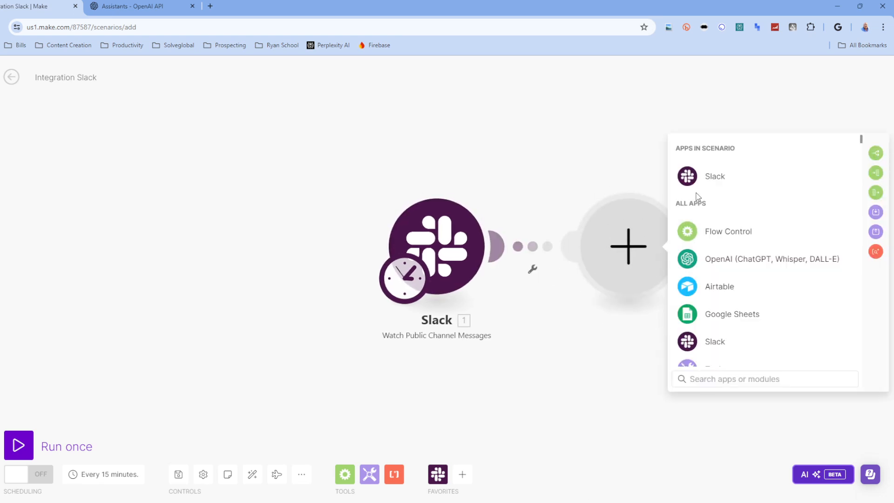
pyautogui.click(700, 185)
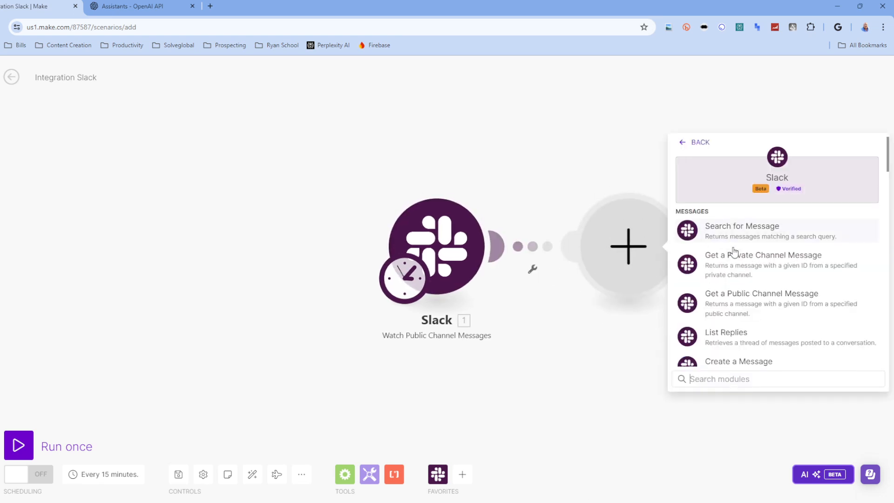
pyautogui.scroll(-15, 786, 276)
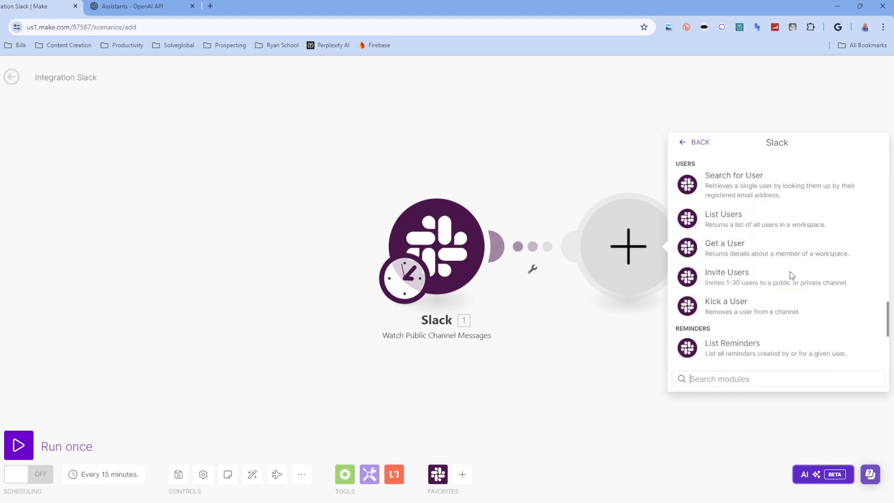
pyautogui.scroll(-5, 790, 275)
pyautogui.click(752, 358)
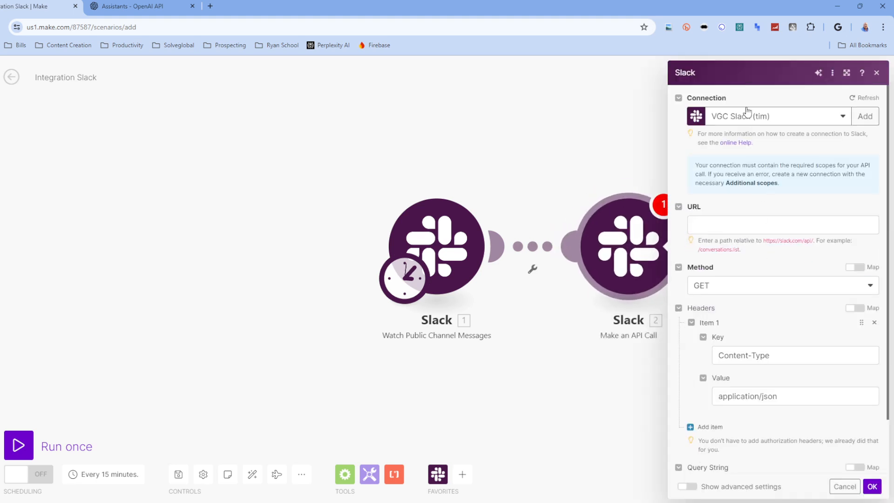
pyautogui.click(746, 113)
pyautogui.click(748, 151)
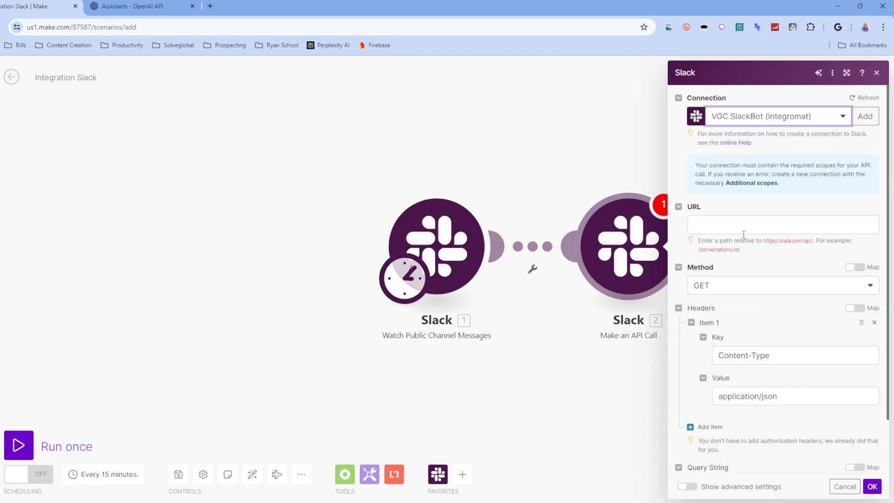
pyautogui.click(740, 227)
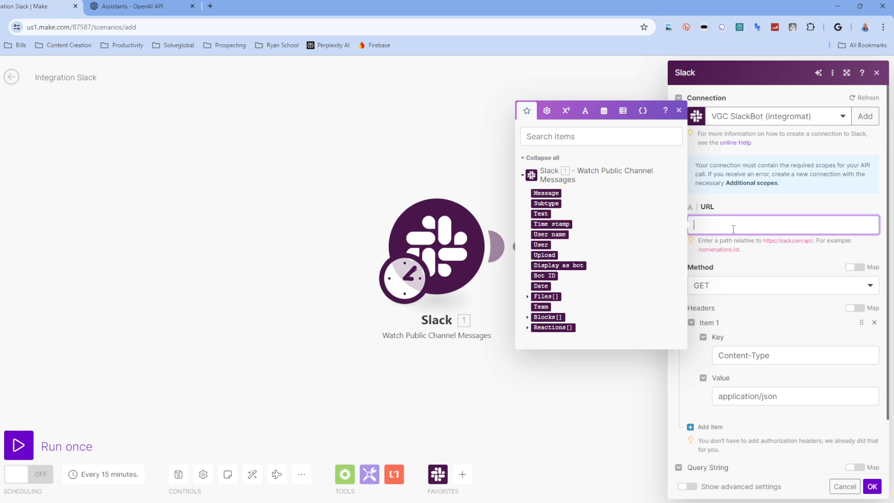
pyautogui.click(540, 244)
pyautogui.moveTo(703, 221); pyautogui.dragTo(662, 225)
pyautogui.click(680, 111)
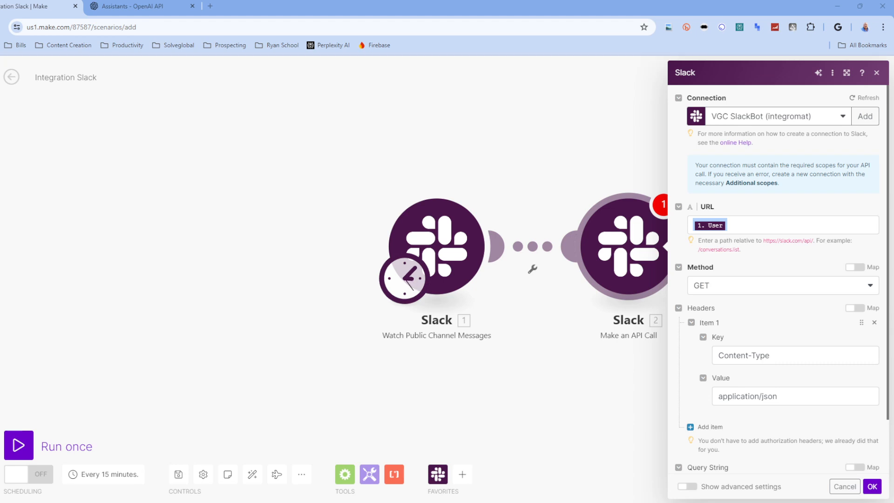
# - Set the API call's URL to /users.info
pyautogui.moveTo(758, 228); pyautogui.dragTo(683, 215)
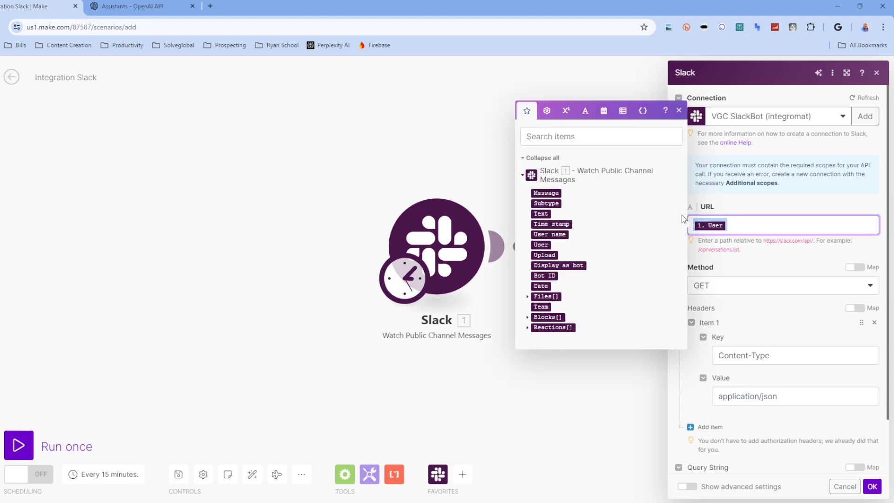
pyautogui.write('/users.info')
pyautogui.click(763, 321)
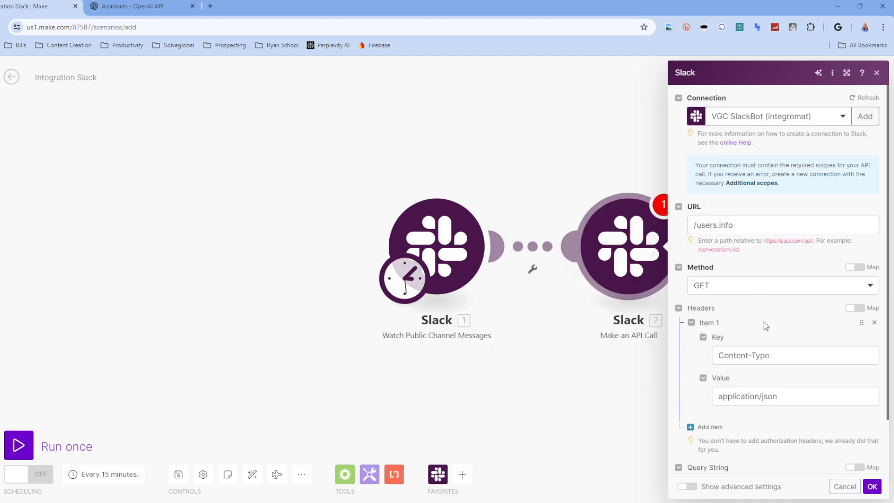
# - Add a query string item with key user and the trigger's User field as its value, and save the API call module
pyautogui.scroll(-2, 763, 354)
pyautogui.click(705, 420)
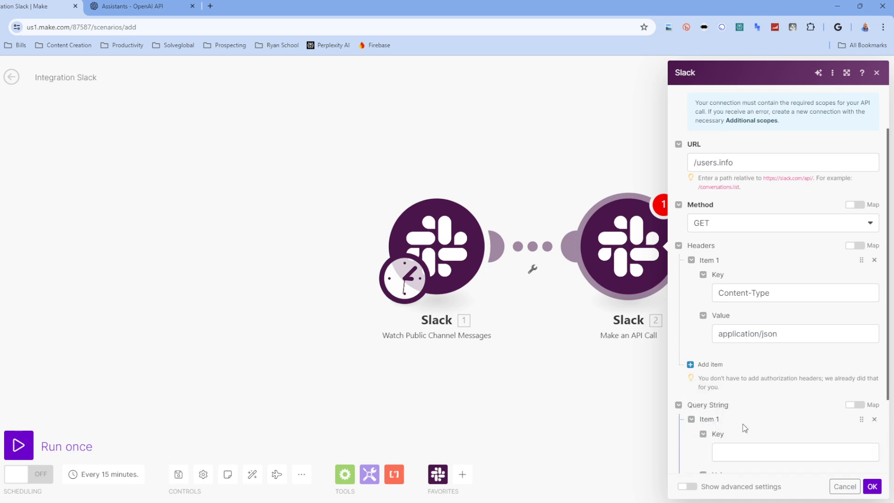
pyautogui.click(749, 450)
pyautogui.write('user')
pyautogui.press('Tab')
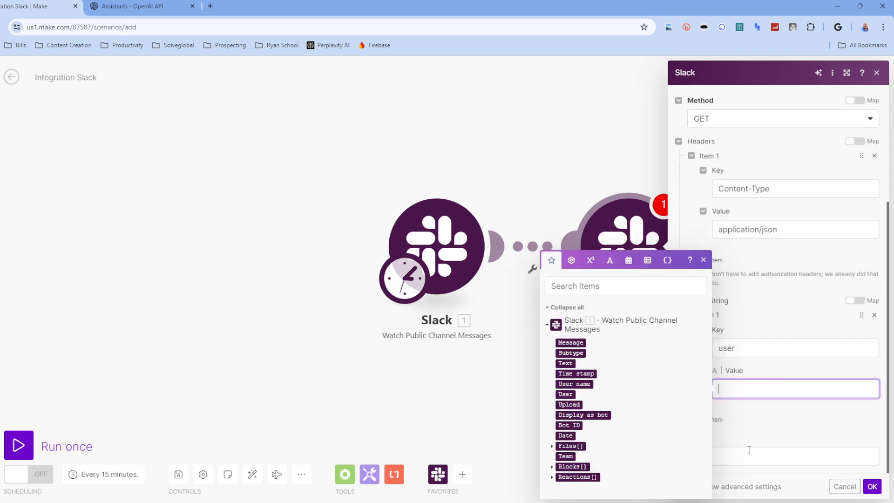
pyautogui.click(566, 394)
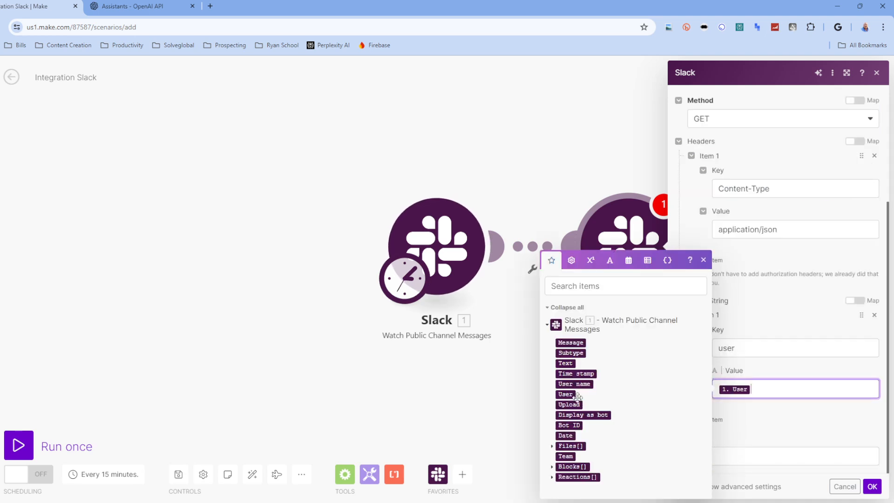
pyautogui.click(871, 487)
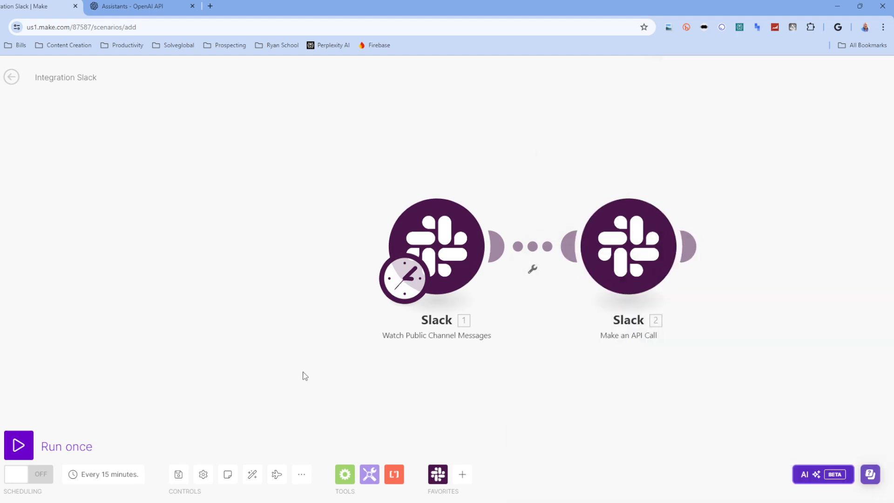
# - Run the scenario once and switch to Slack
pyautogui.moveTo(548, 162); pyautogui.dragTo(366, 164)
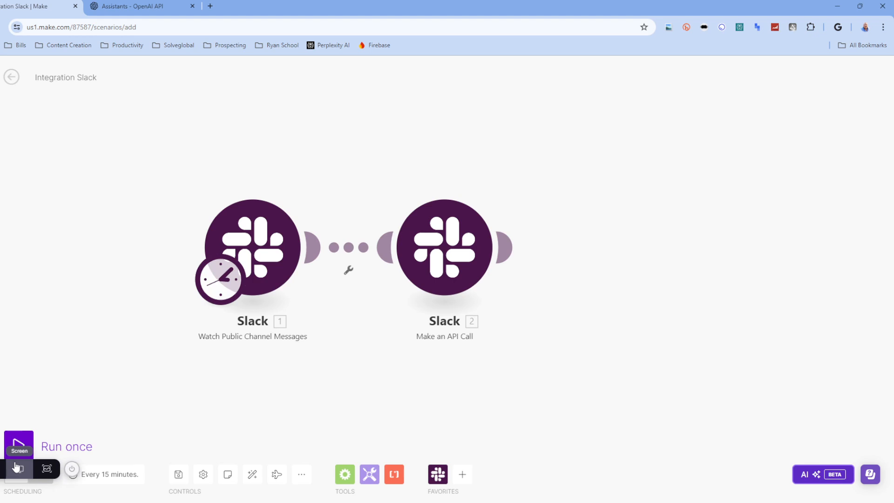
pyautogui.click(19, 445)
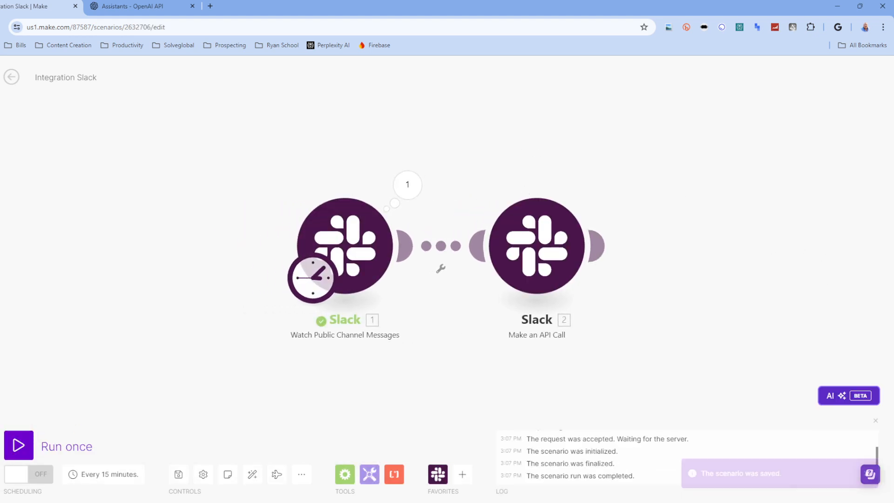
pyautogui.hotkey('alt', 'Tab')
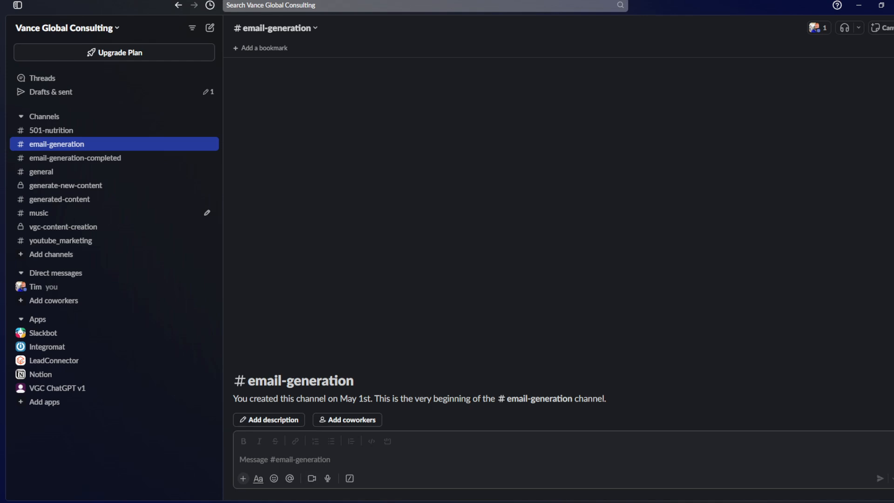
# - Draft the message "Write an email to Apple promoting our services." in the email-generation channel
pyautogui.click(296, 457)
pyautogui.write('Write an email to')
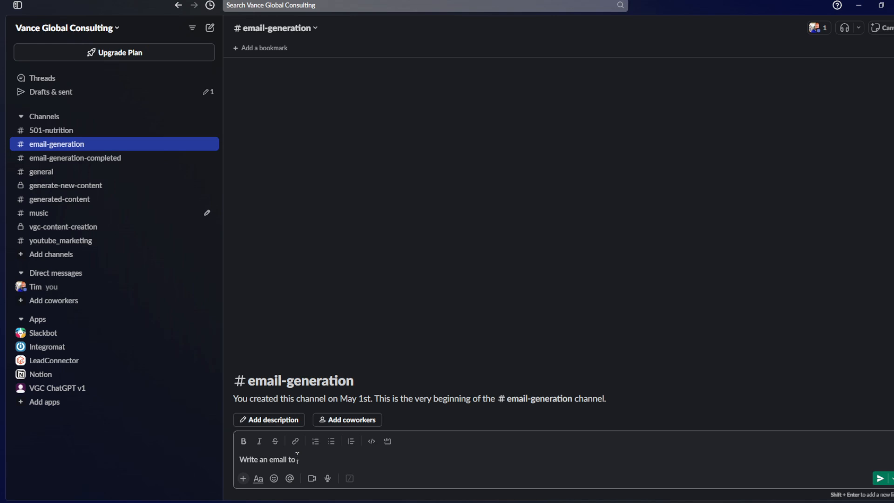
pyautogui.write('Apple telling the')
pyautogui.write('m')
pyautogui.press('BackSpace')
pyautogui.press('BackSpace')
pyautogui.press('BackSpace')
pyautogui.press('BackSpace')
pyautogui.press('BackSpace')
pyautogui.press('BackSpace')
pyautogui.press('BackSpace')
pyautogui.press('BackSpace')
pyautogui.press('BackSpace')
pyautogui.press('BackSpace')
pyautogui.press('BackSpace')
pyautogui.press('BackSpace')
pyautogui.write('promoting our services.')
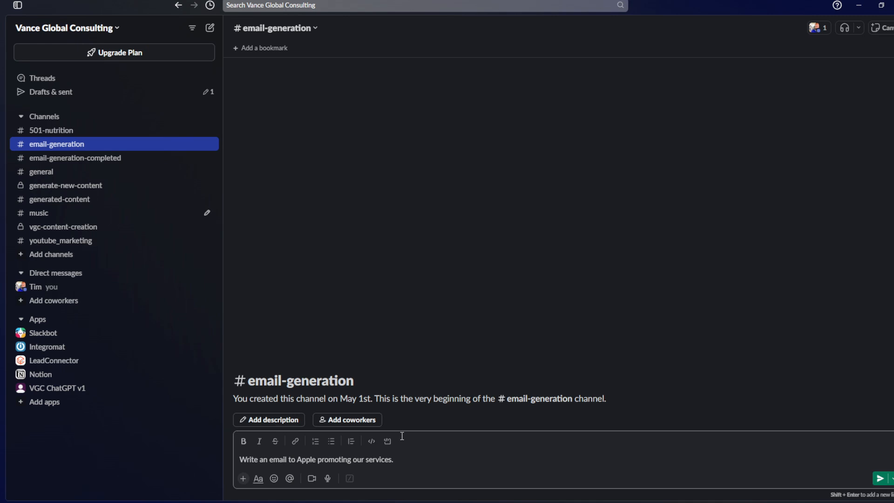
# - Insert the recipient's first name and "at" before Apple in the draft and send the message
pyautogui.write('Jenny')
pyautogui.press('BackSpace')
pyautogui.press('BackSpace')
pyautogui.press('BackSpace')
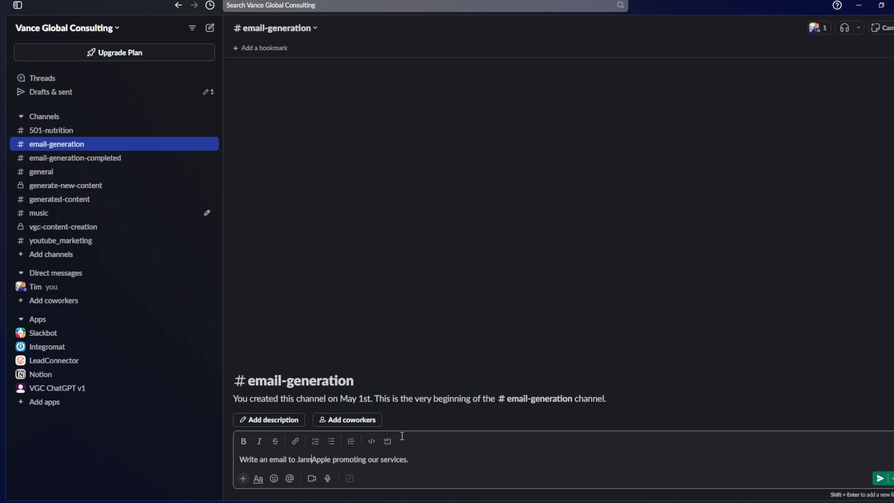
pyautogui.write('nny at')
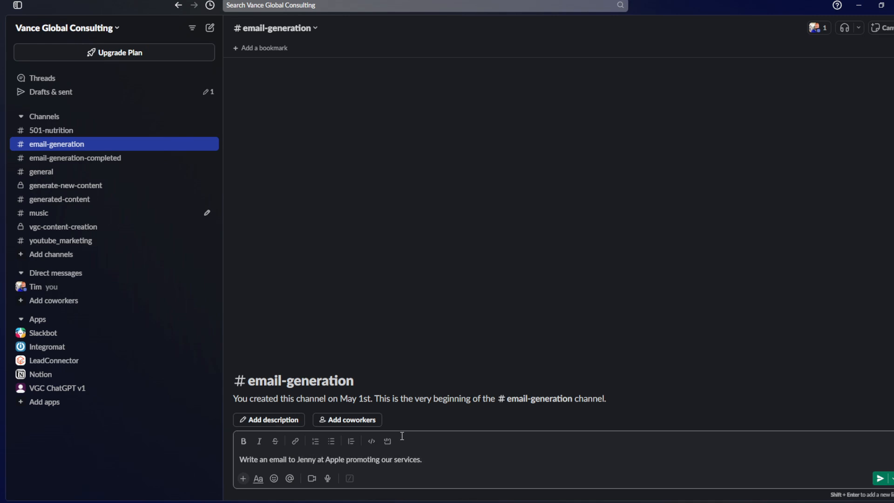
pyautogui.click(425, 459)
pyautogui.press('Return')
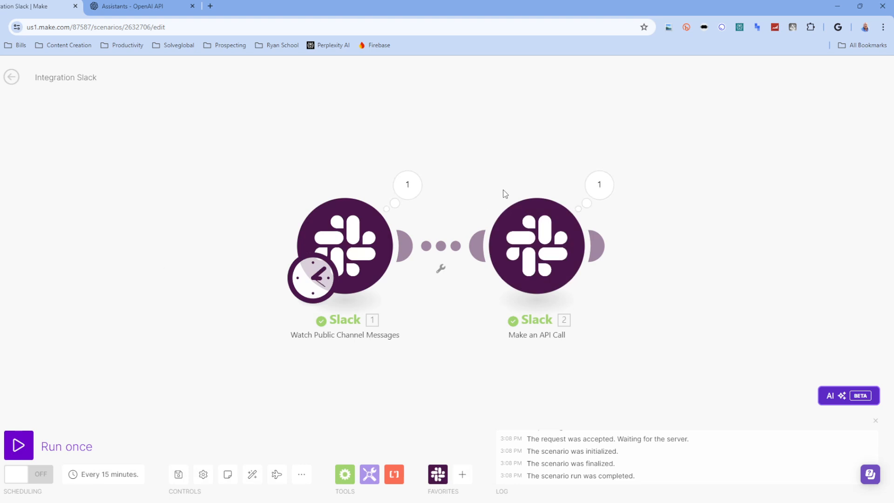
# - Examine the user details in the response body of the API call module's output
pyautogui.click(599, 184)
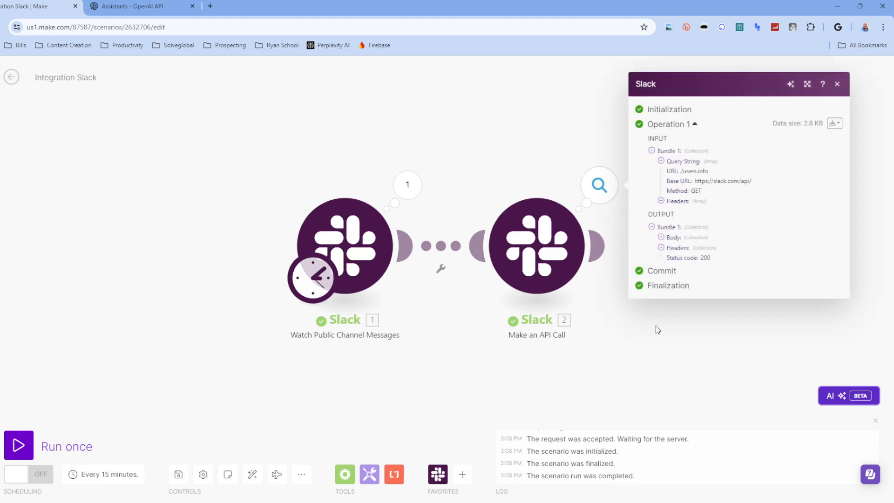
pyautogui.click(660, 237)
pyautogui.click(670, 247)
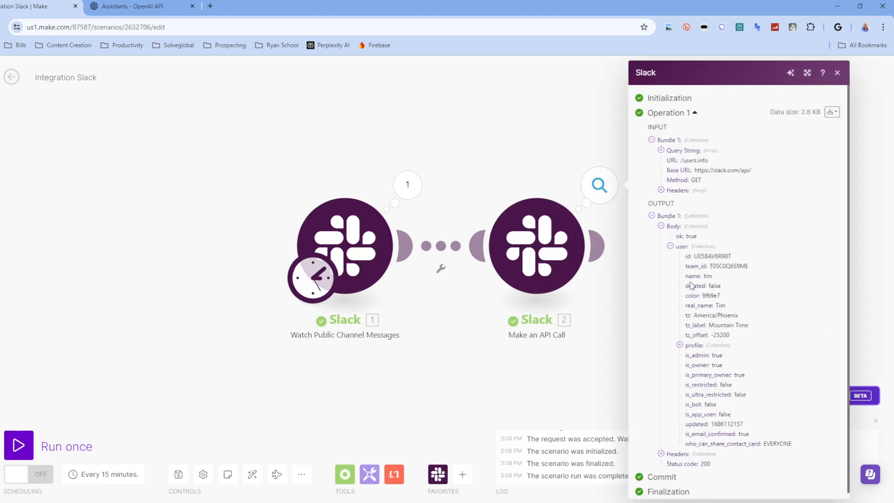
pyautogui.click(511, 156)
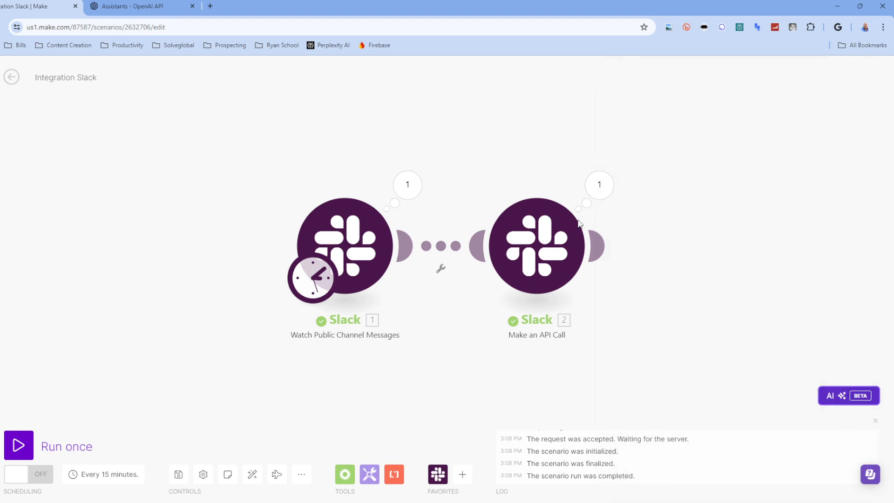
# - Add an OpenAI (ChatGPT, Whisper, DALL-E) Message an Assistant module after the Slack API call module
pyautogui.click(597, 245)
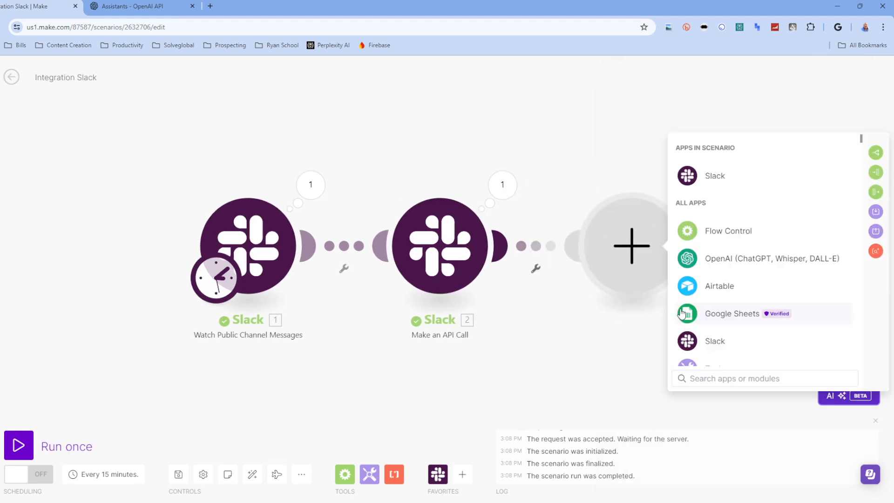
pyautogui.click(719, 260)
pyautogui.click(730, 240)
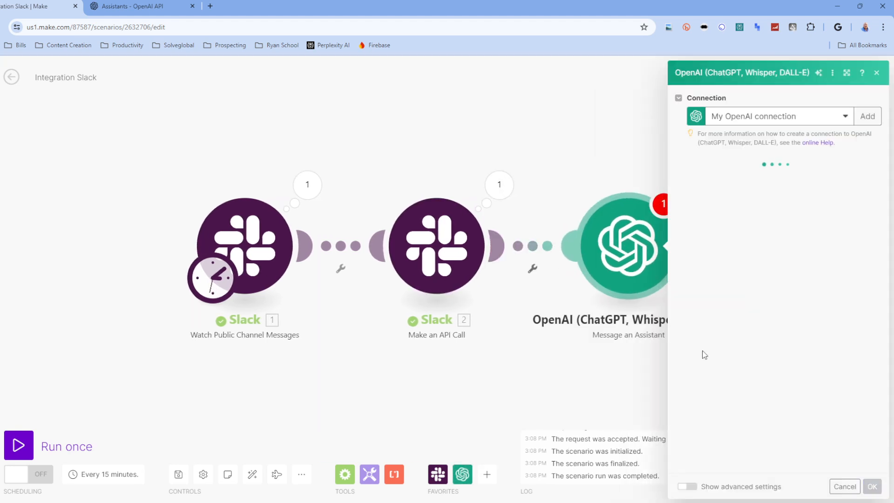
# - Switch to the OpenAI platform and inspect the files in the Solveglobal Assistant's vector store
pyautogui.click(135, 9)
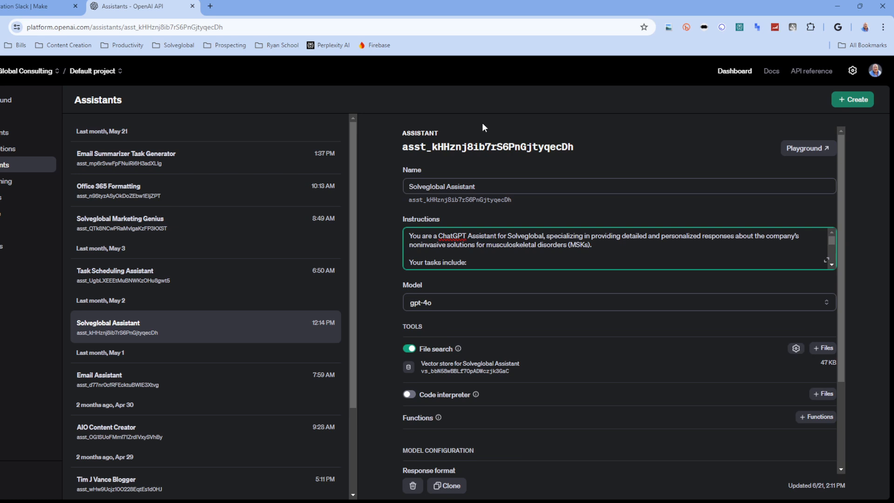
pyautogui.click(439, 363)
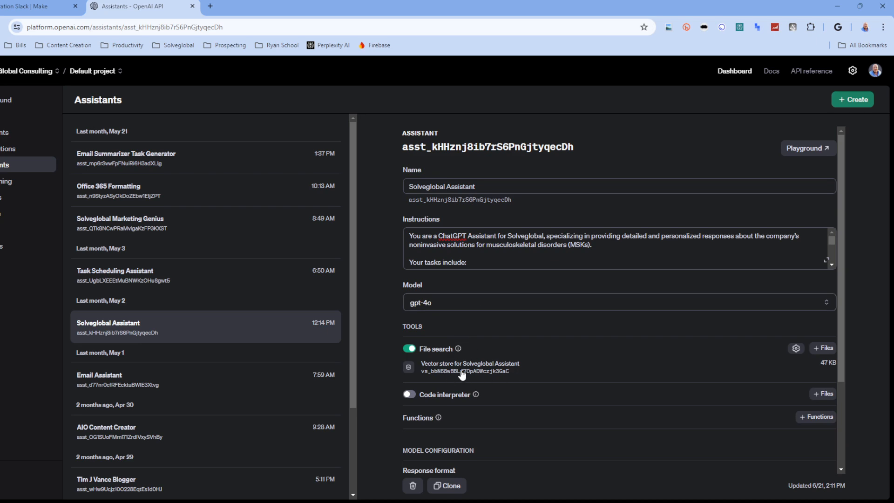
pyautogui.click(445, 372)
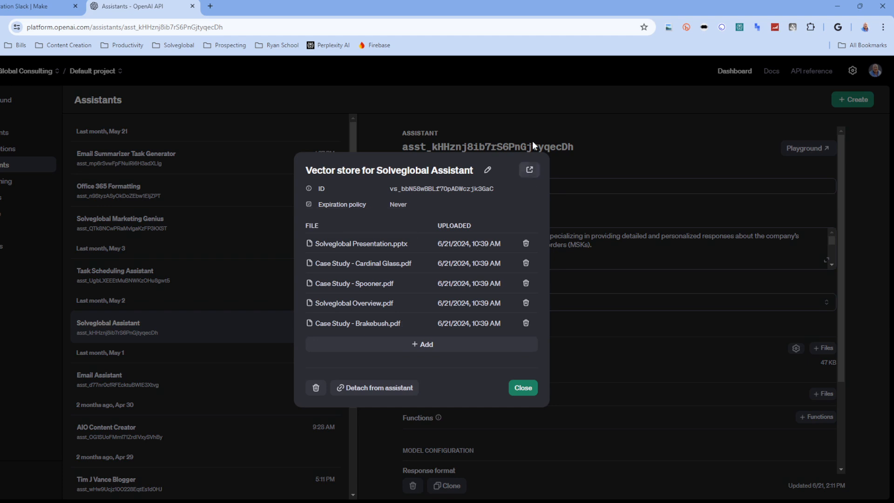
# - Switch back to Make and select Solveglobal Assistant (gpt-4o) as the OpenAI module's assistant
pyautogui.click(38, 9)
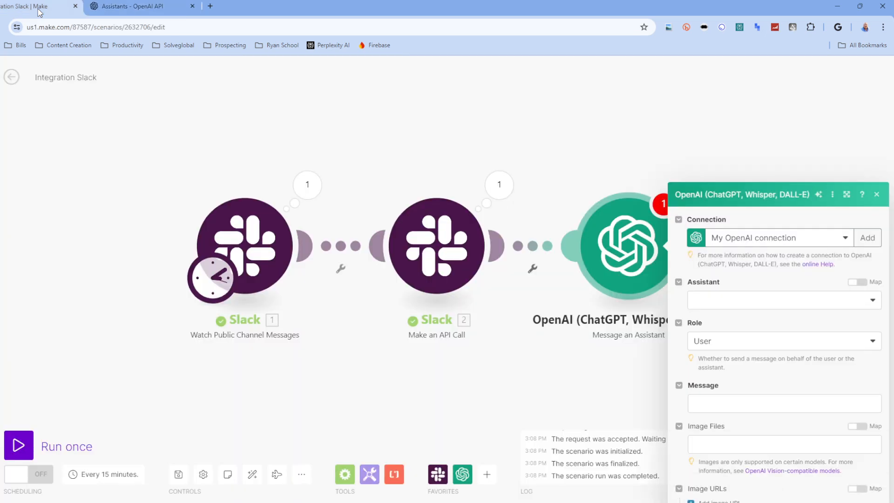
pyautogui.click(723, 186)
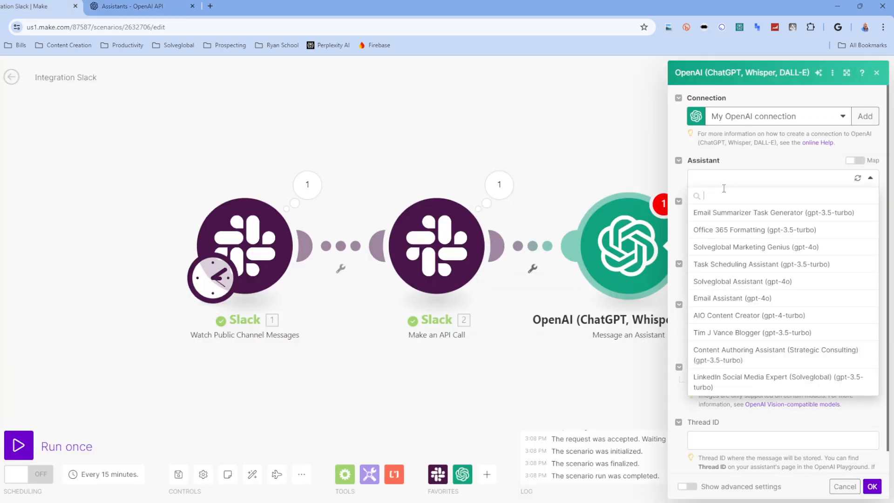
pyautogui.click(739, 282)
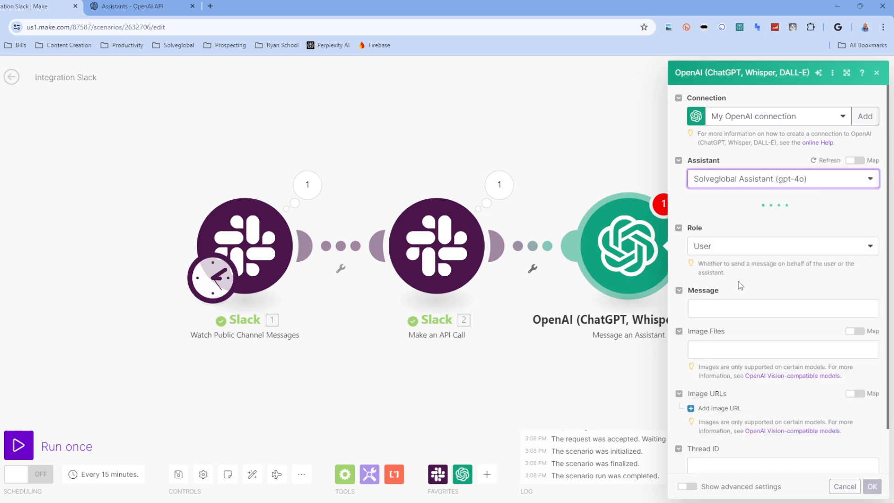
# - Compose the assistant's message from the Slack message Text, the word "from" and the API call's user real_name, and confirm the module
pyautogui.click(715, 283)
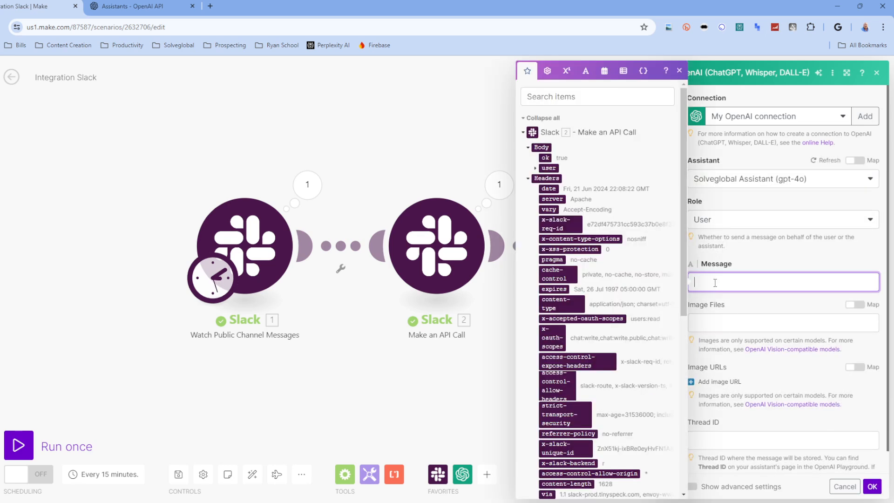
pyautogui.click(523, 133)
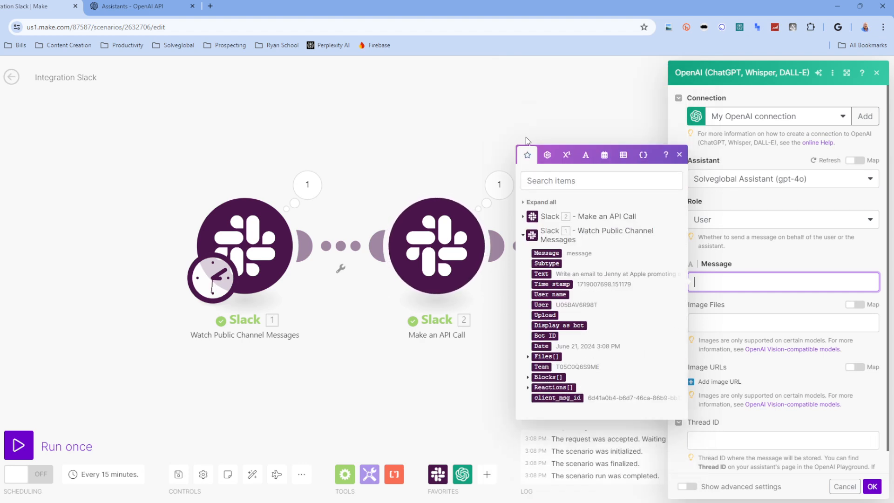
pyautogui.click(539, 274)
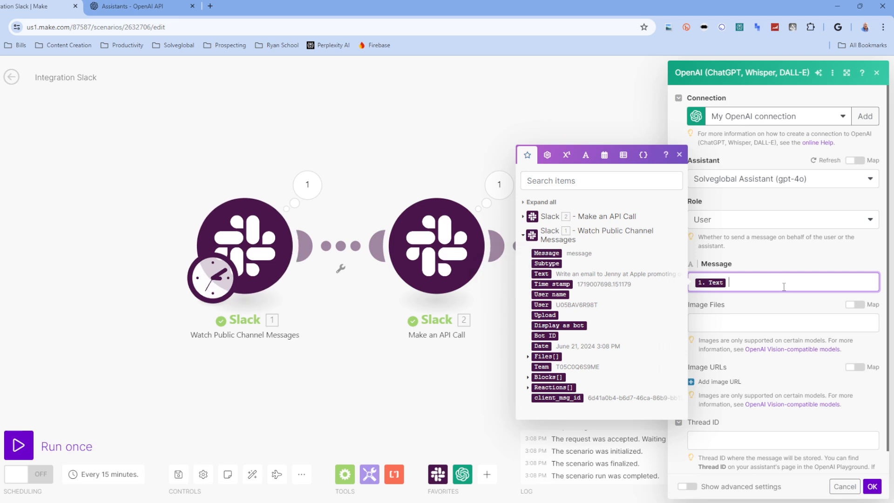
pyautogui.write('from')
pyautogui.click(523, 217)
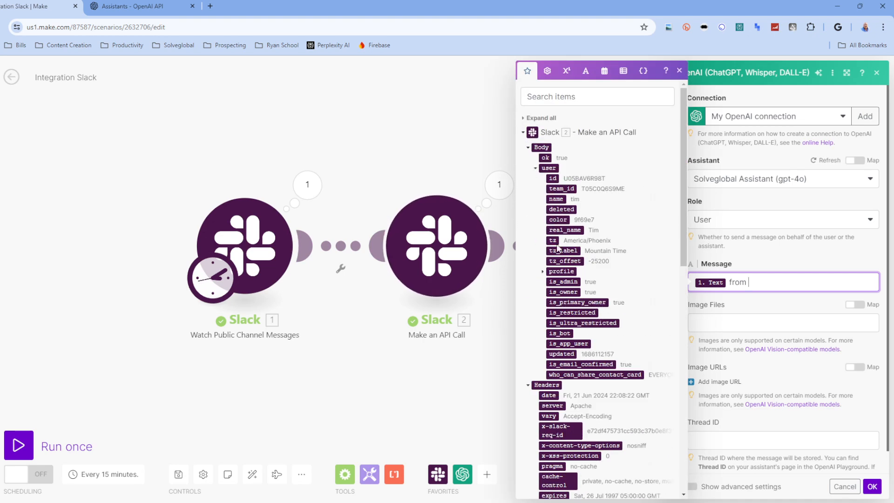
pyautogui.click(563, 230)
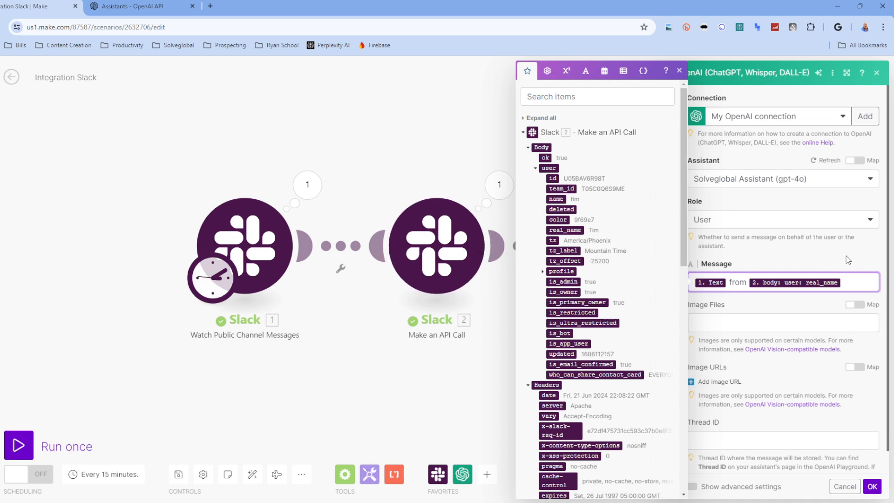
pyautogui.click(781, 307)
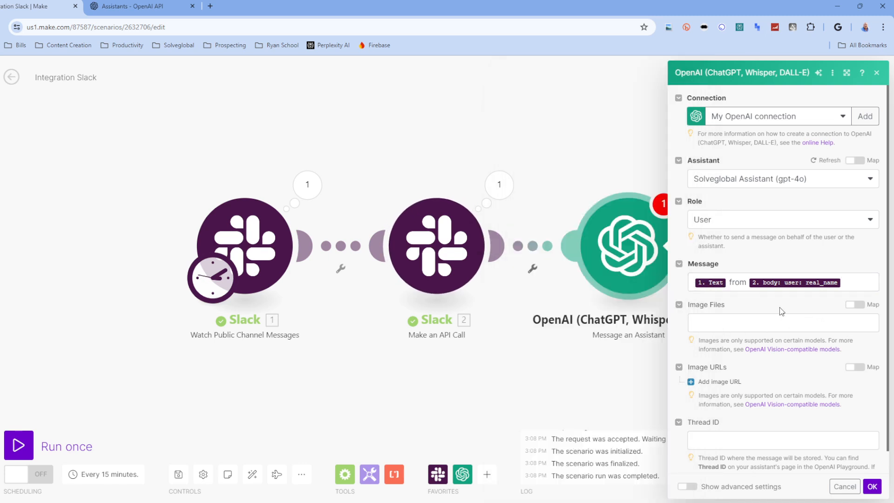
pyautogui.scroll(-1, 784, 337)
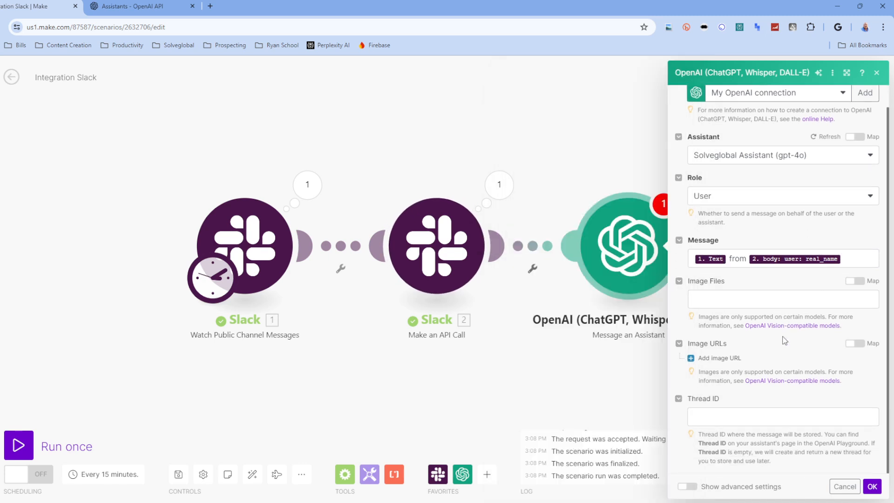
pyautogui.click(872, 486)
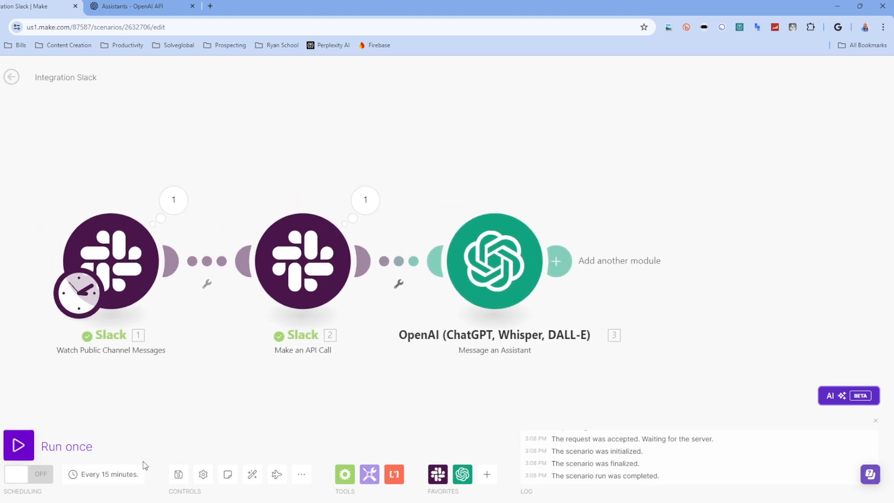
# - Save the scenario and rename it "Slack Email Generation", saving the new name too
pyautogui.click(179, 474)
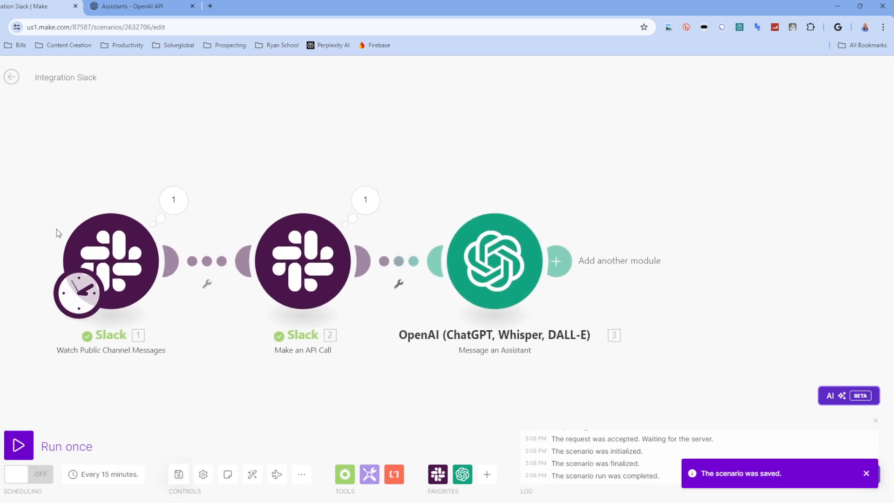
pyautogui.click(77, 78)
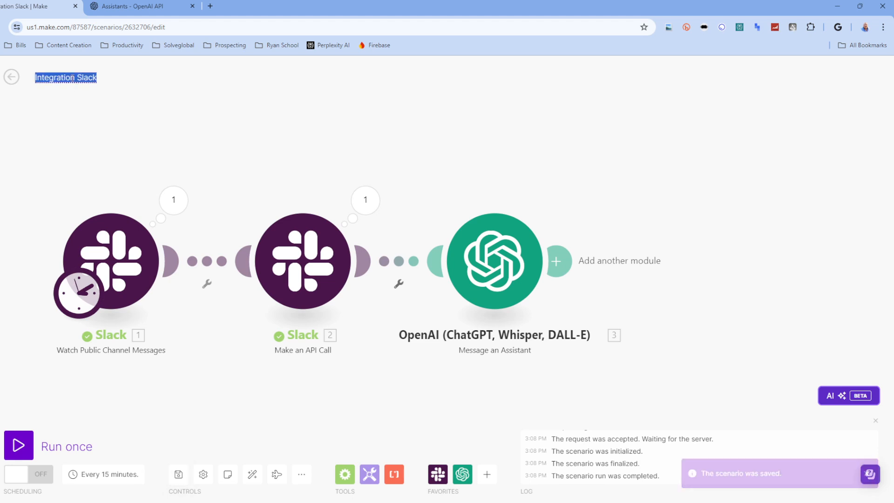
pyautogui.write('Slack Email Generation')
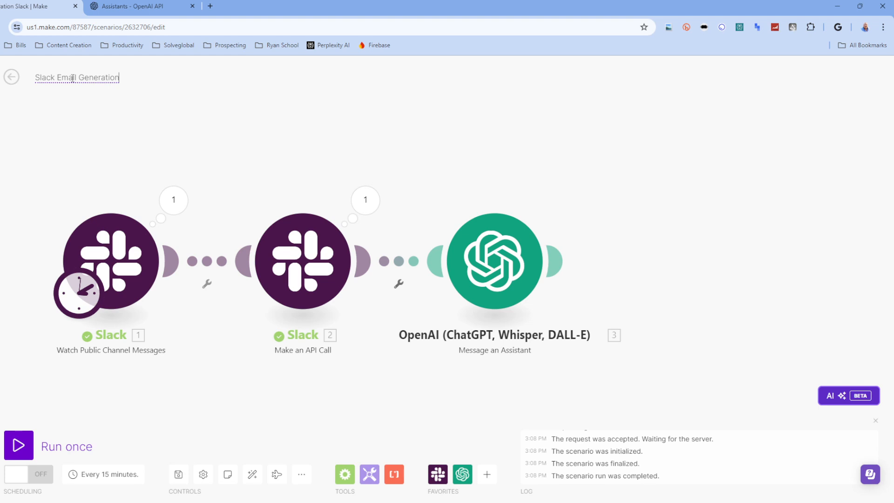
pyautogui.click(179, 473)
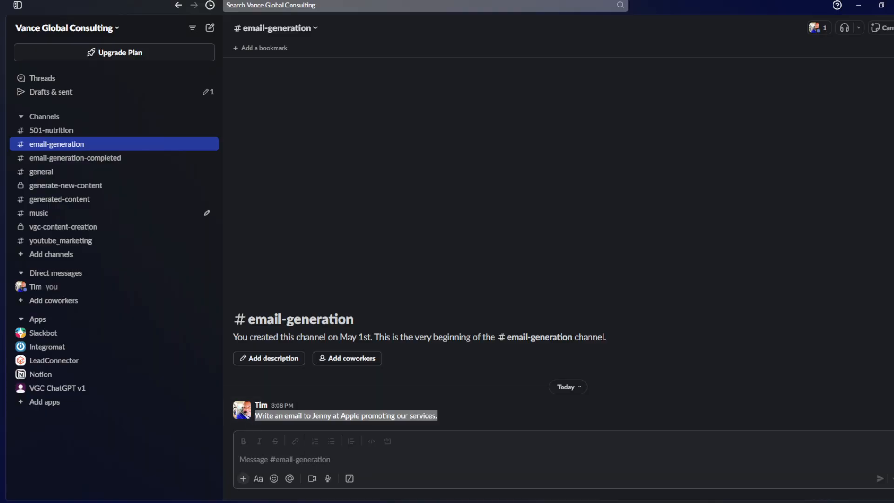
pyautogui.click(345, 454)
pyautogui.hotkey('ctrl', 'v')
pyautogui.press('Return')
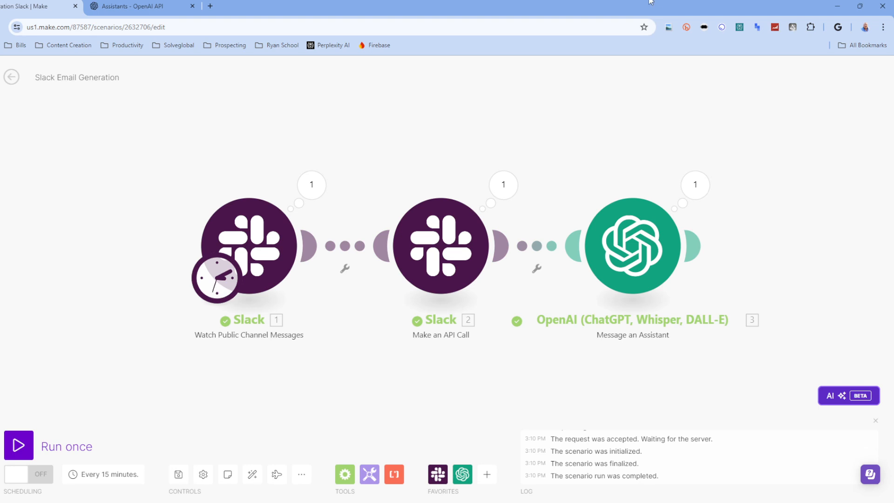
# - Read through the generated email in the Result of the OpenAI module's output bundle in Make
pyautogui.click(706, 188)
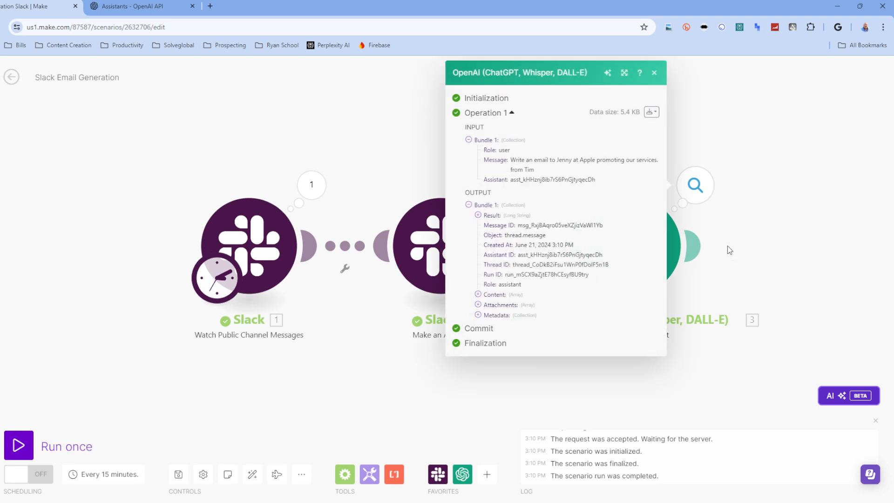
pyautogui.click(485, 217)
pyautogui.scroll(-2, 541, 248)
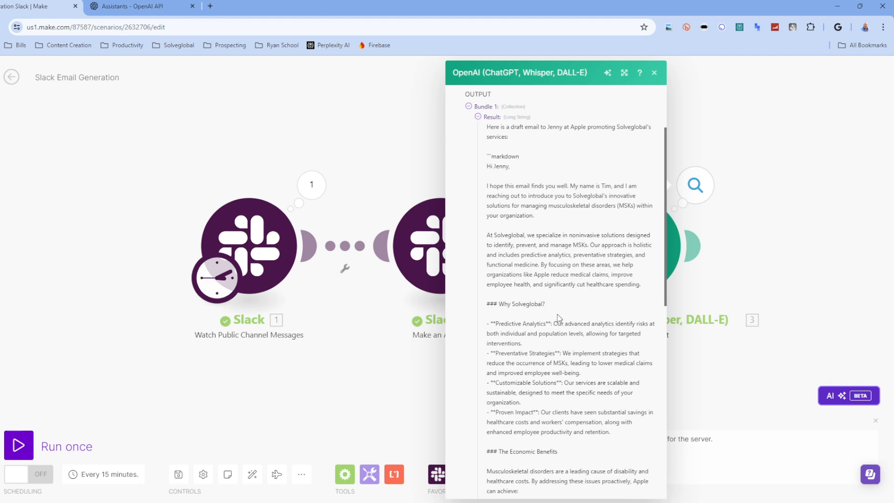
pyautogui.scroll(-5, 558, 318)
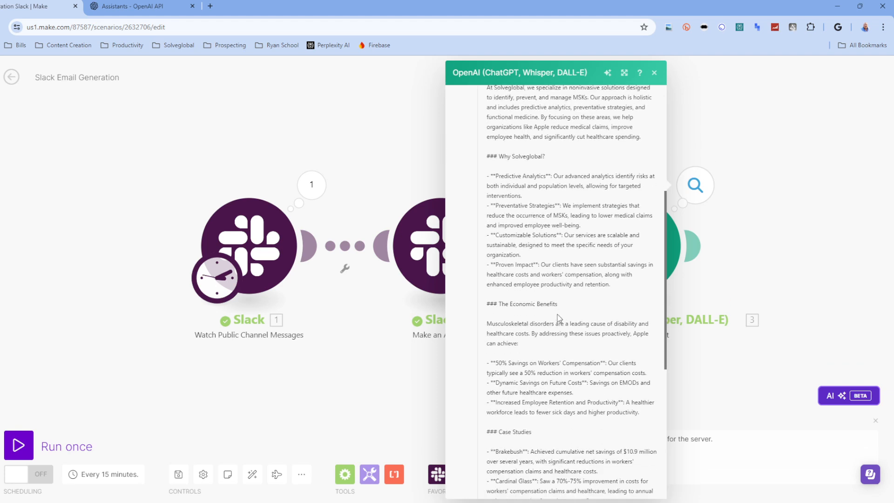
pyautogui.scroll(-4, 558, 318)
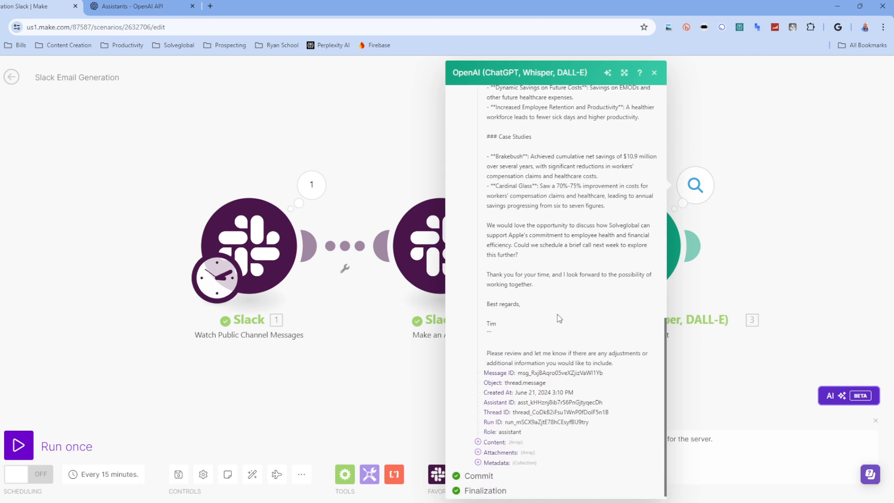
# - Add a Slack Create a Message module after the OpenAI module
pyautogui.moveTo(689, 248)
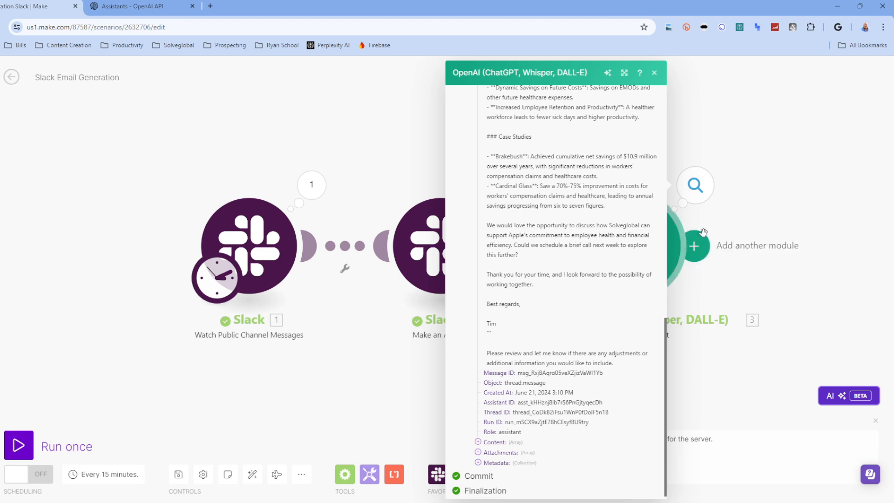
pyautogui.click(701, 242)
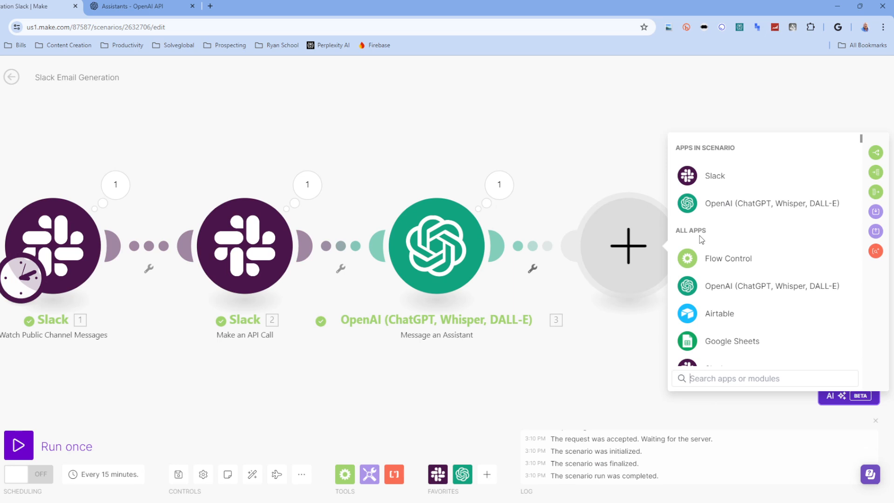
pyautogui.click(710, 179)
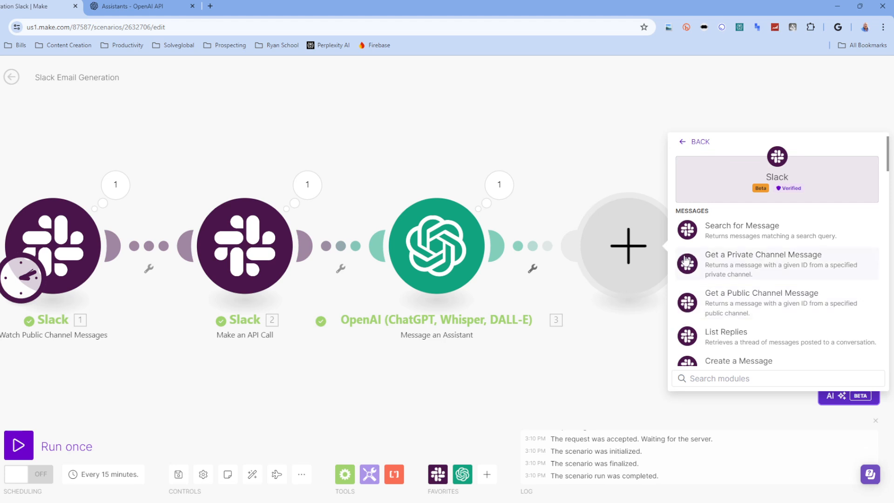
pyautogui.scroll(-1, 704, 283)
pyautogui.scroll(-2, 706, 285)
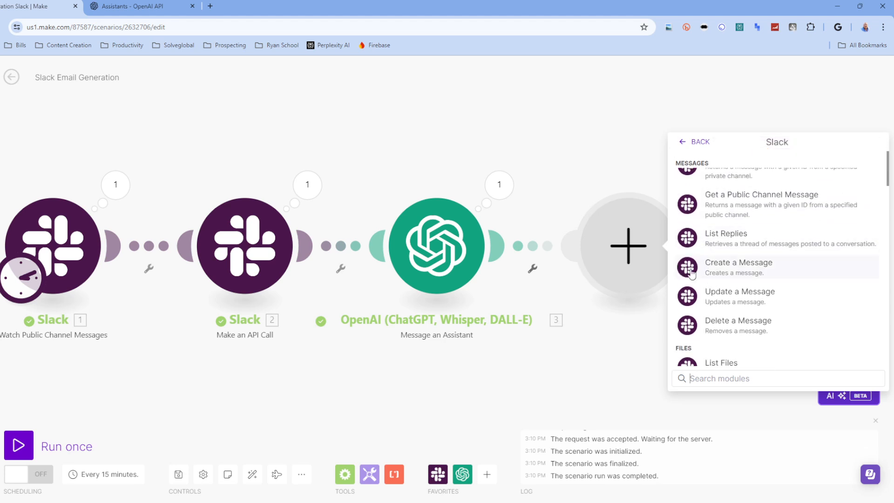
pyautogui.click(711, 261)
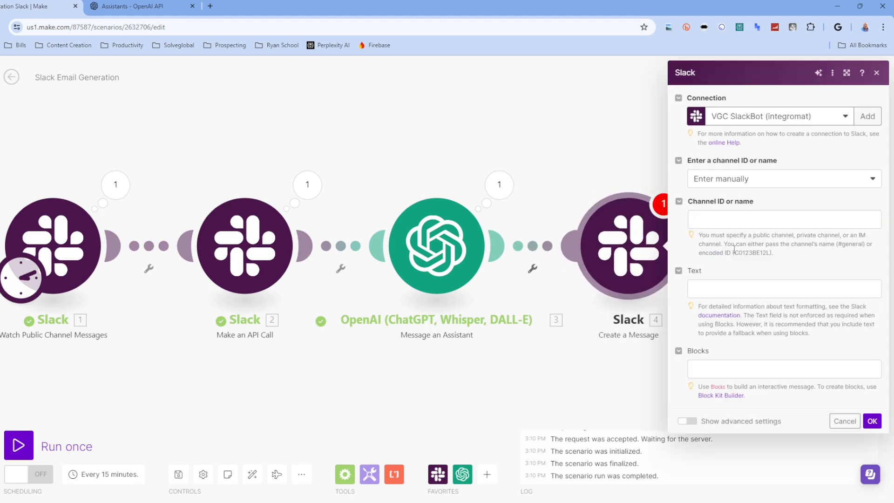
# - Select the public channel email-generation-completed from the list for the Slack message and map the OpenAI Result as its text
pyautogui.click(739, 183)
pyautogui.click(731, 213)
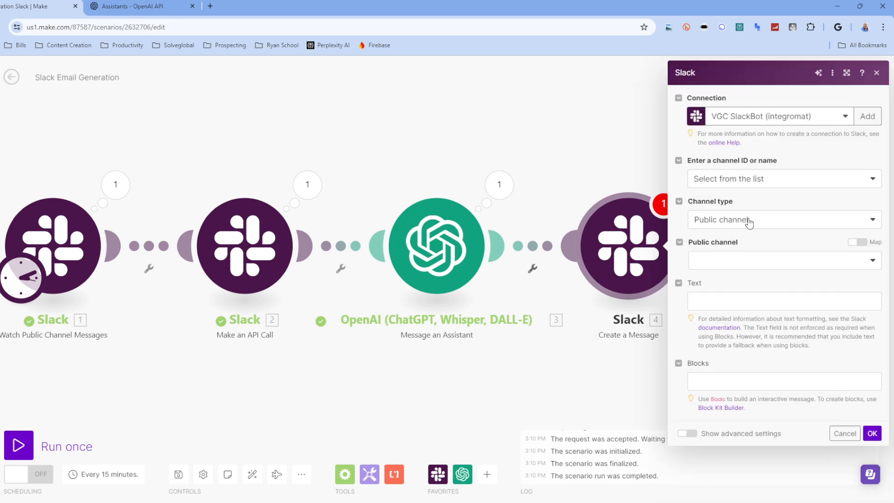
pyautogui.click(745, 220)
pyautogui.click(737, 237)
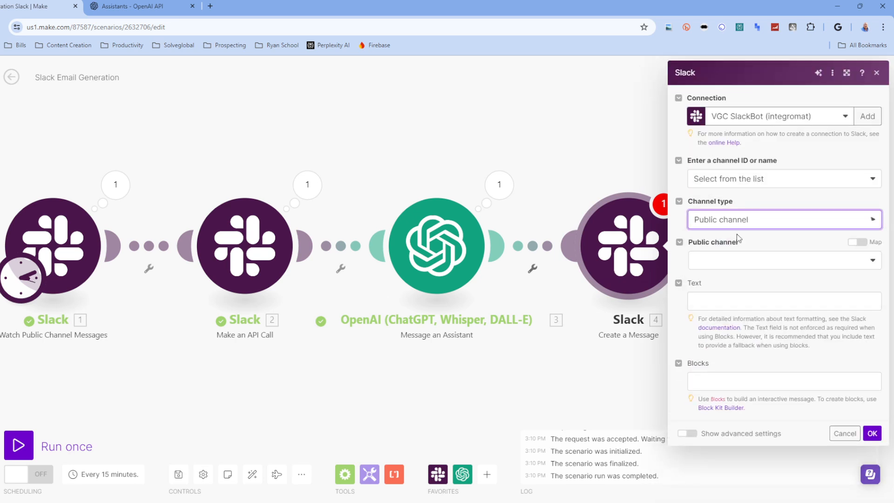
pyautogui.click(726, 259)
pyautogui.click(736, 309)
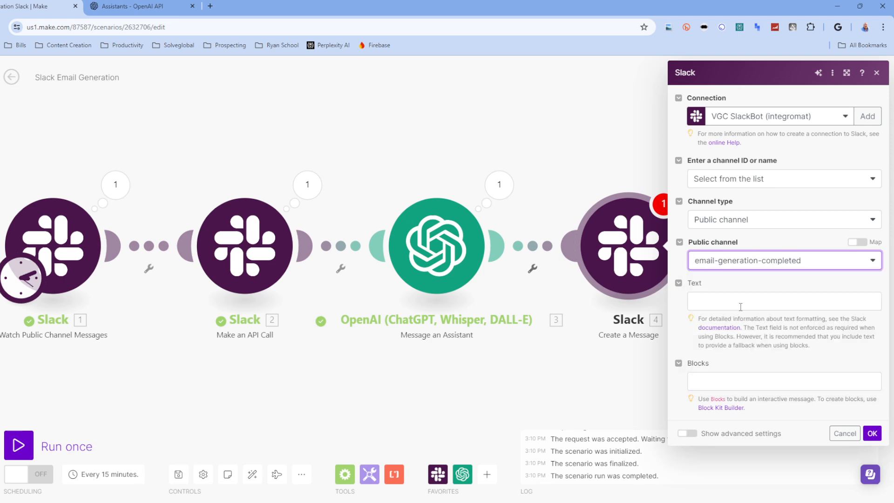
pyautogui.click(738, 301)
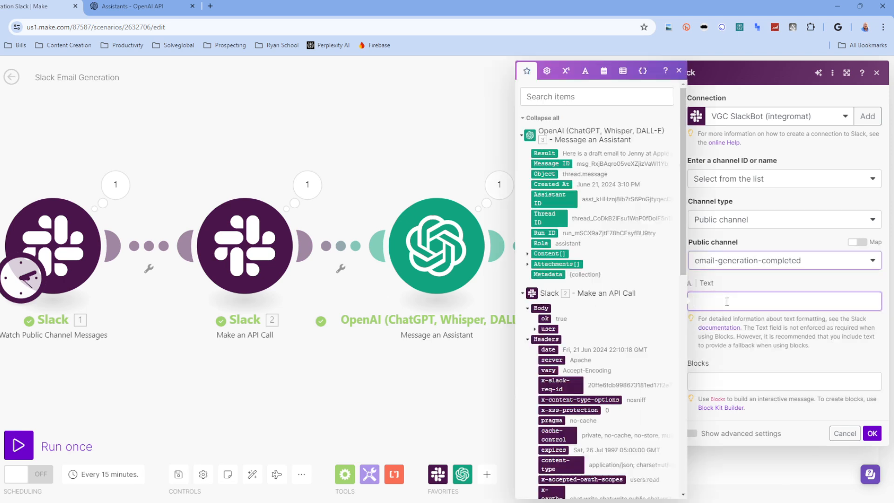
pyautogui.click(543, 154)
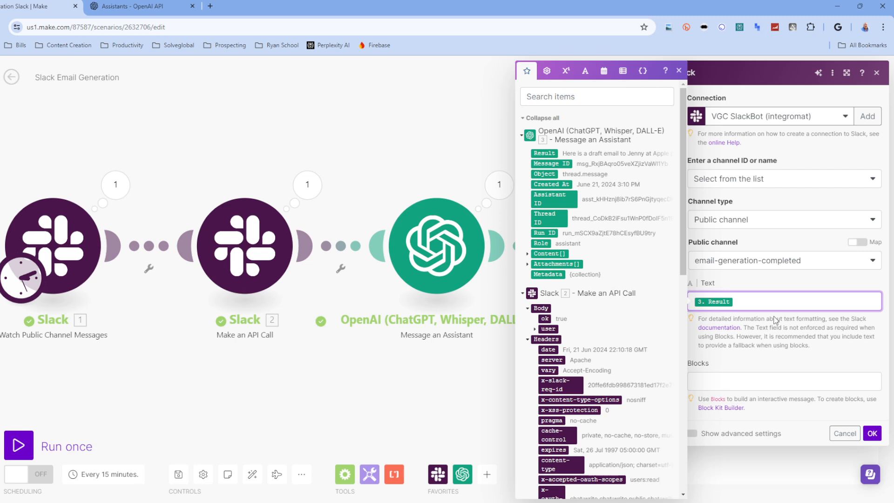
# - Confirm the Slack Create a Message module's settings and run the scenario once
pyautogui.click(769, 336)
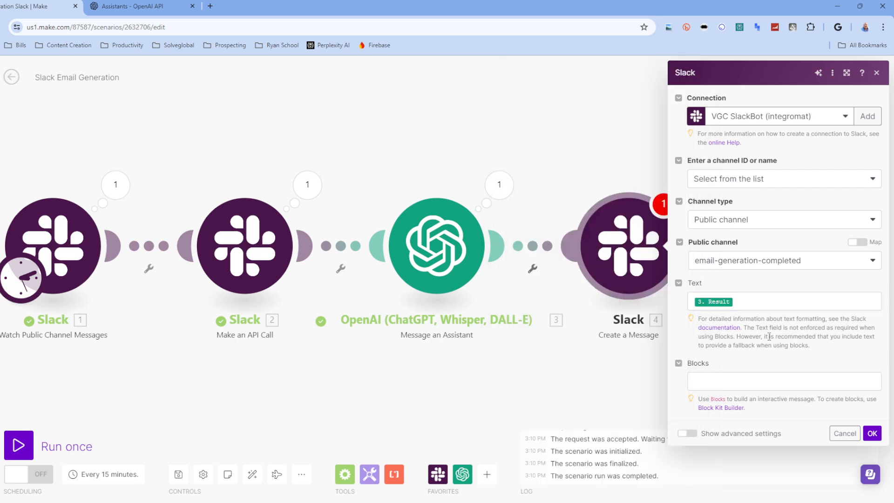
pyautogui.click(871, 434)
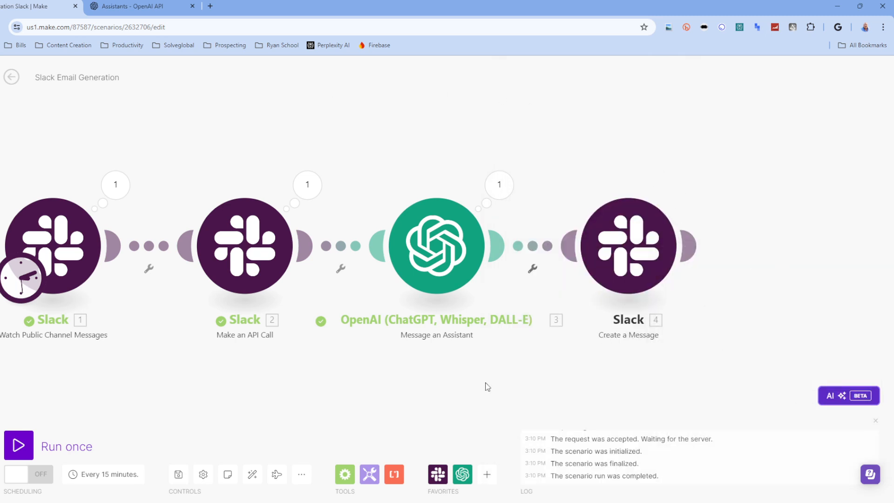
pyautogui.click(55, 452)
# - Switch to Slack and resend the request for an email to the Apple contact promoting our services in the email-generation channel
pyautogui.hotkey('alt', 'Tab')
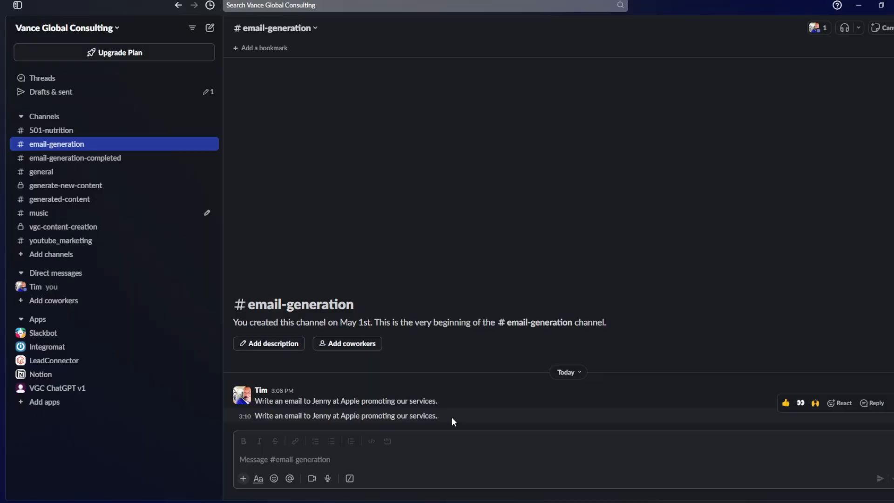
pyautogui.moveTo(451, 420); pyautogui.dragTo(263, 463)
pyautogui.press('Return')
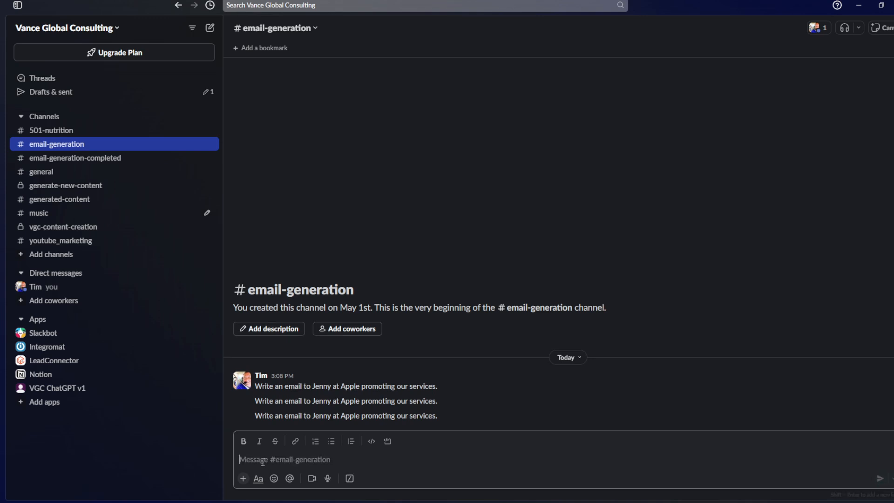
pyautogui.hotkey('alt', 'Tab')
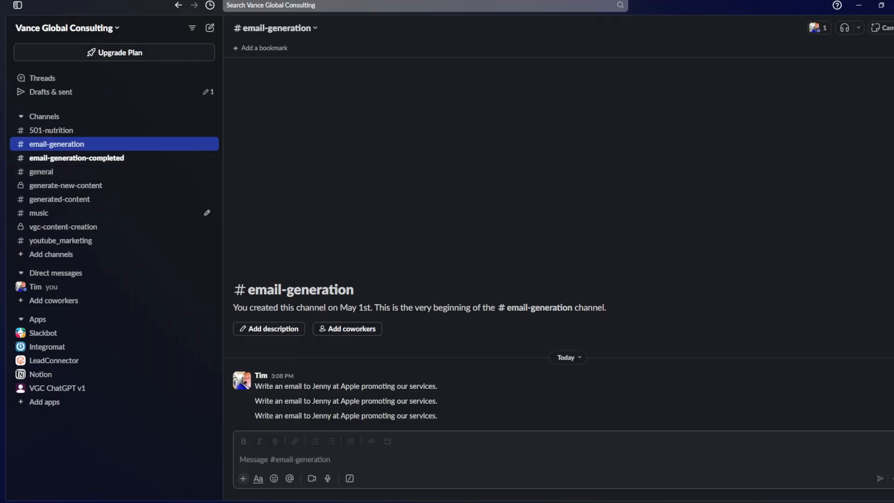
pyautogui.click(91, 158)
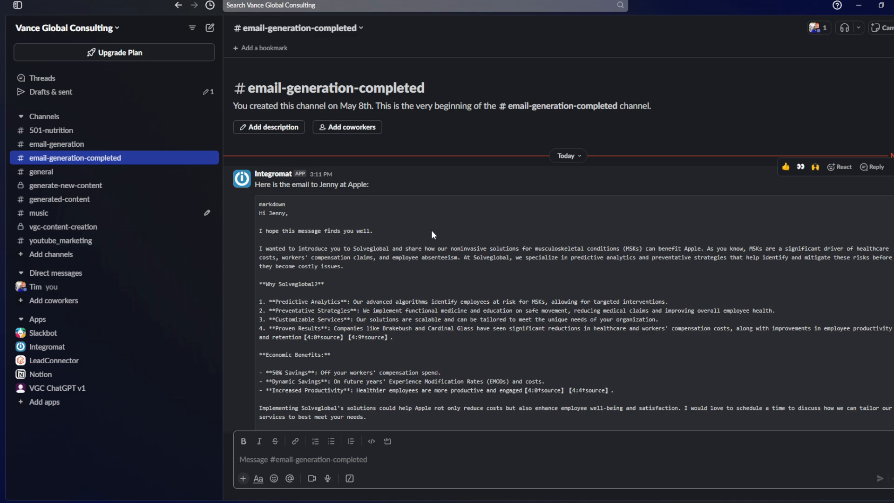
pyautogui.scroll(-2, 321, 280)
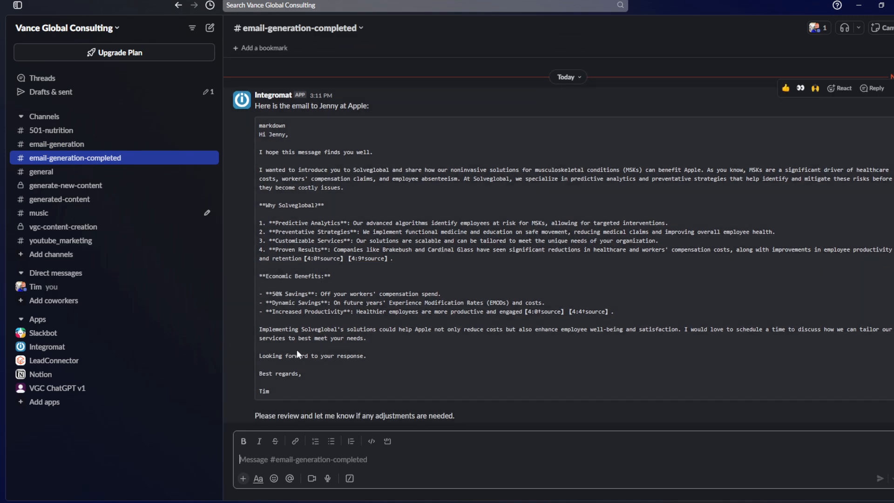
pyautogui.moveTo(273, 393); pyautogui.dragTo(262, 388)
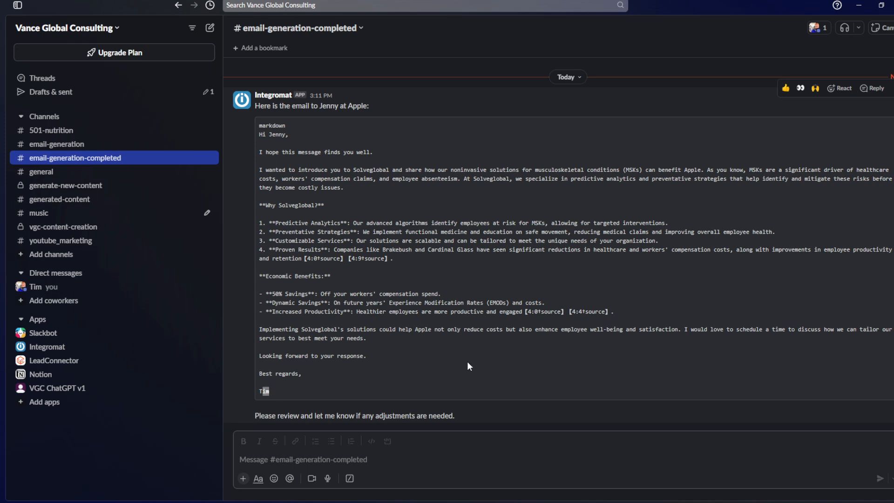